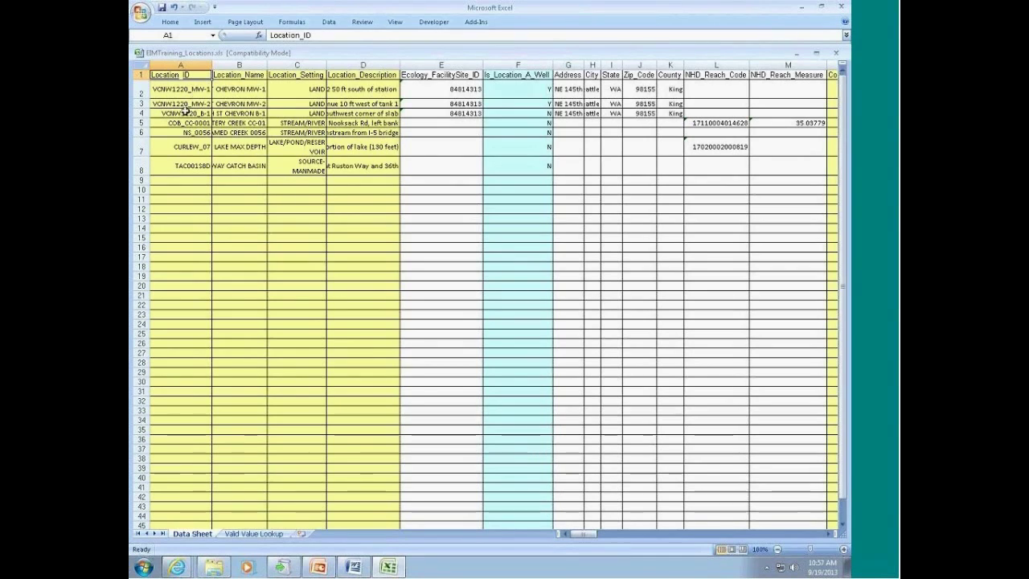
Examine the Location_ID column header and the sample location IDs in the data sheet
{"action": "left_click", "coordinate": [178, 124]}
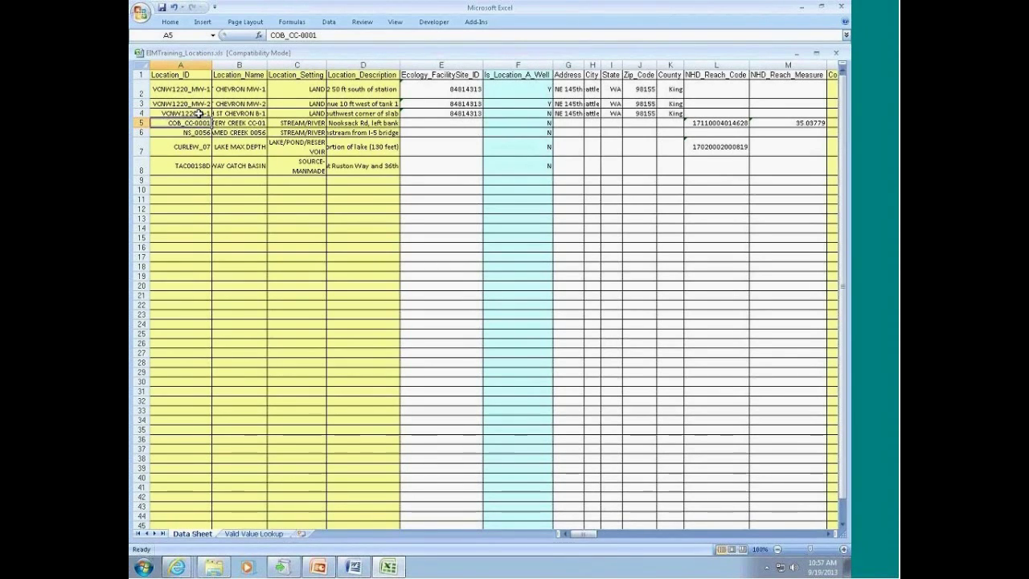
{"action": "left_click", "coordinate": [192, 75]}
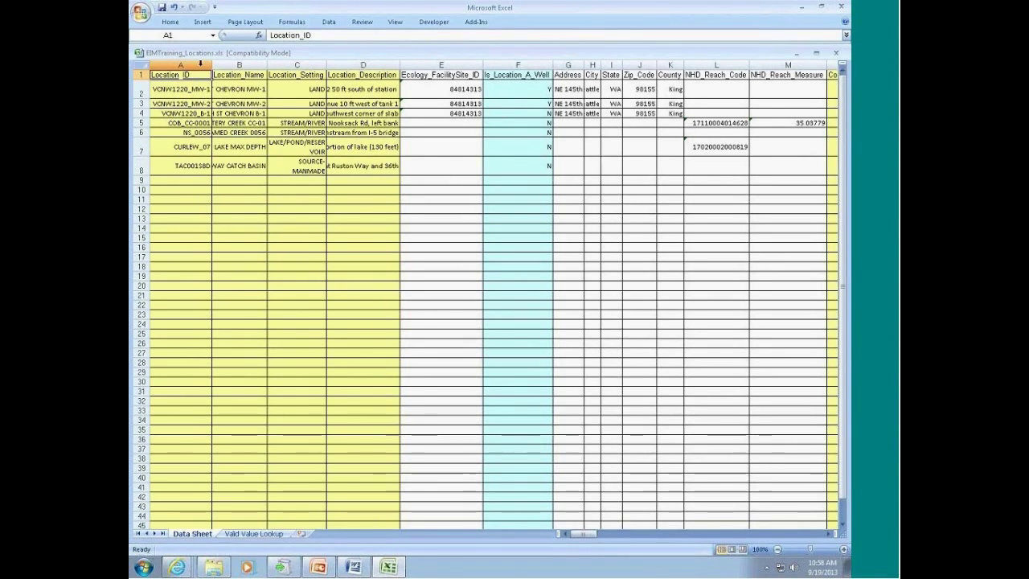
{"action": "left_click", "coordinate": [201, 64]}
{"action": "left_click", "coordinate": [203, 74]}
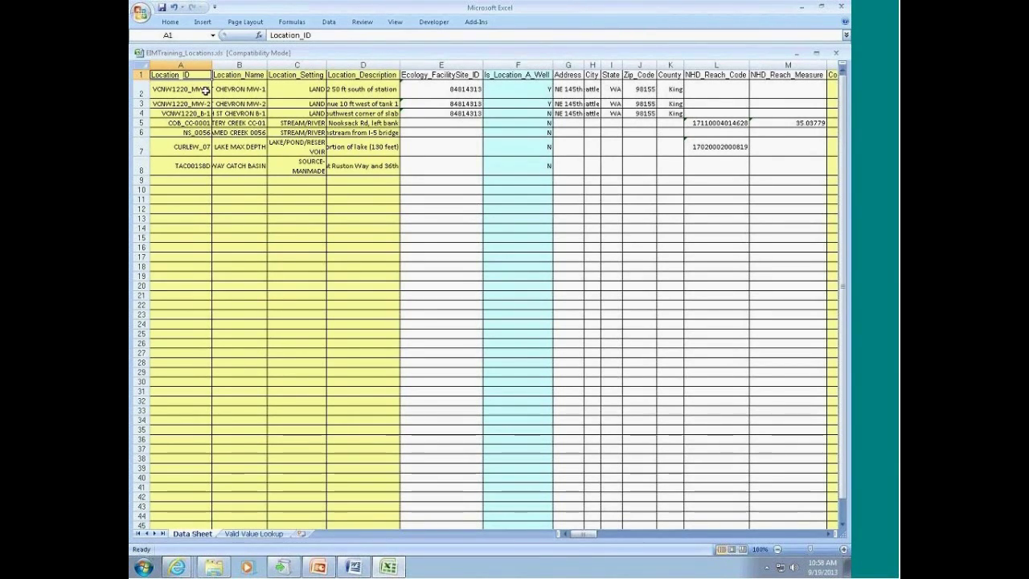
Fit the width of the Location_Name column to its contents so the full location names can be read
{"action": "left_click", "coordinate": [230, 75]}
{"action": "left_click", "coordinate": [239, 64]}
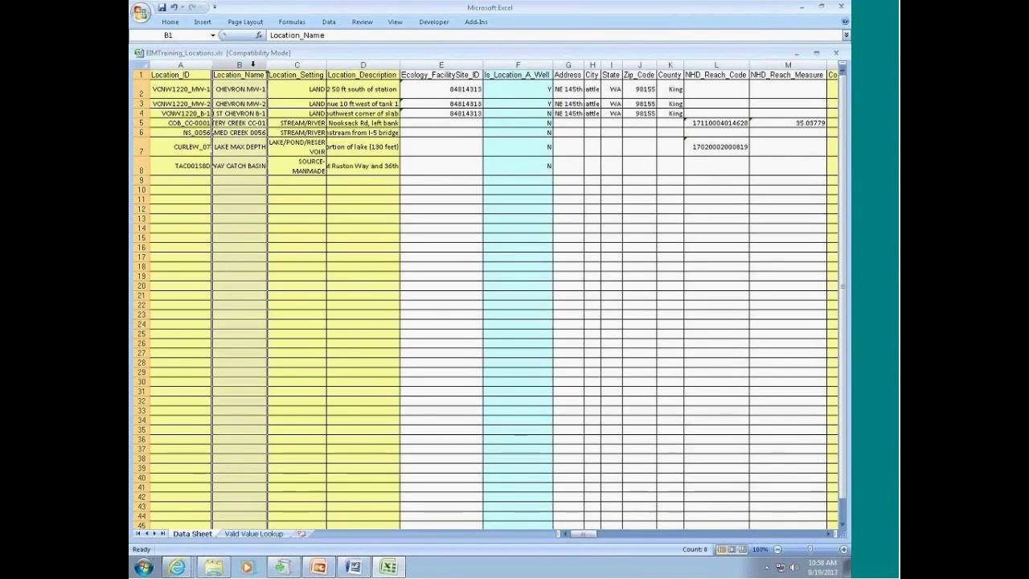
{"action": "double_click", "coordinate": [267, 65]}
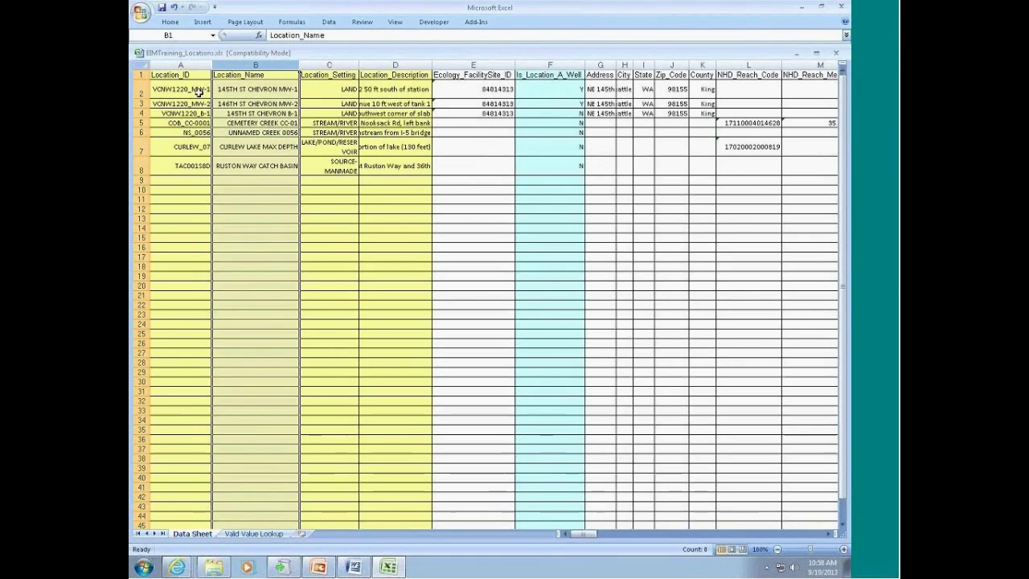
{"action": "left_click", "coordinate": [229, 86]}
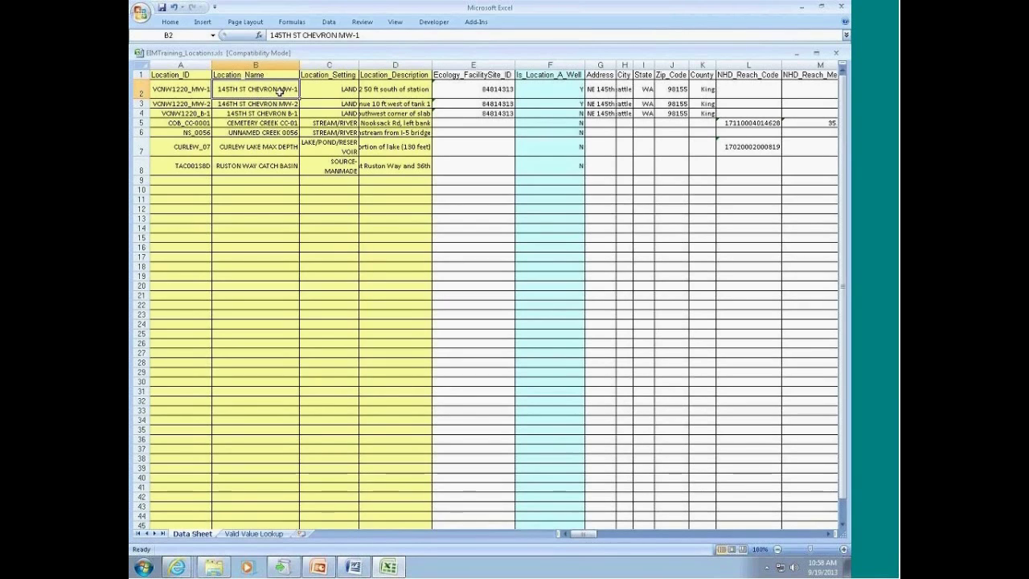
Auto-fit all columns of the sheet, and widen the Location_Setting column until its longest entries fit on one line
{"action": "left_click", "coordinate": [338, 85]}
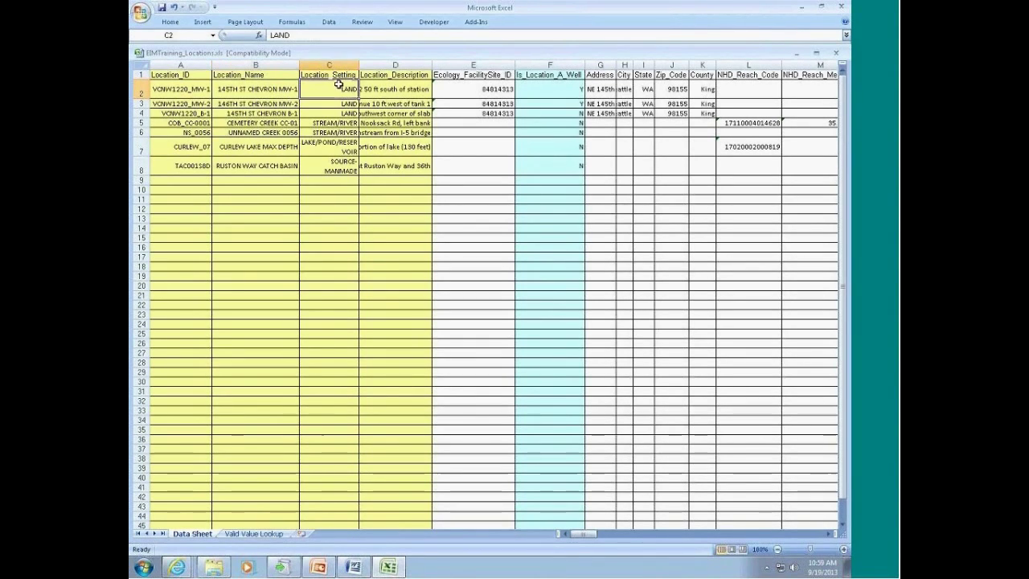
{"action": "left_click", "coordinate": [145, 66]}
{"action": "double_click", "coordinate": [211, 65]}
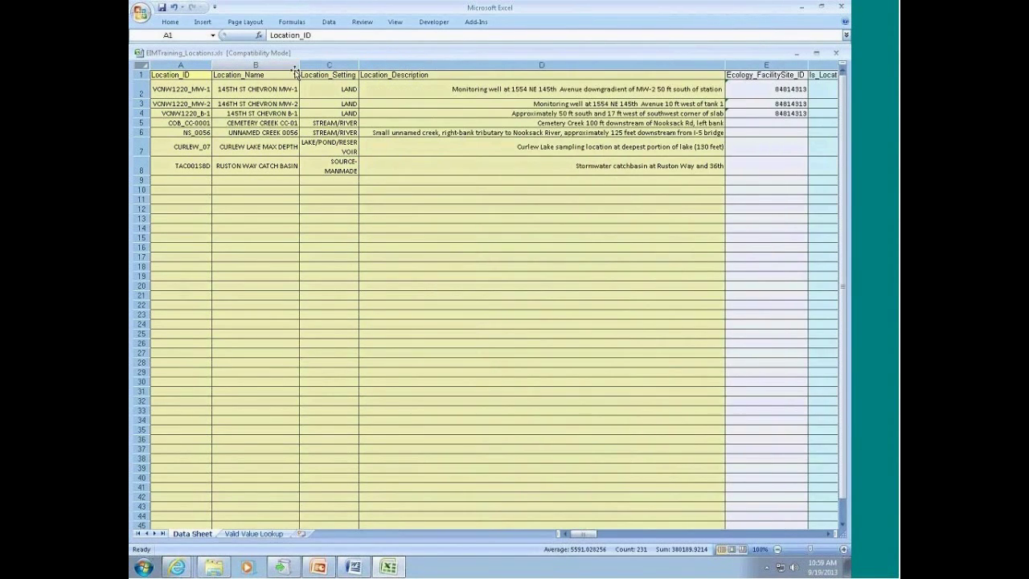
{"action": "left_click", "coordinate": [330, 88]}
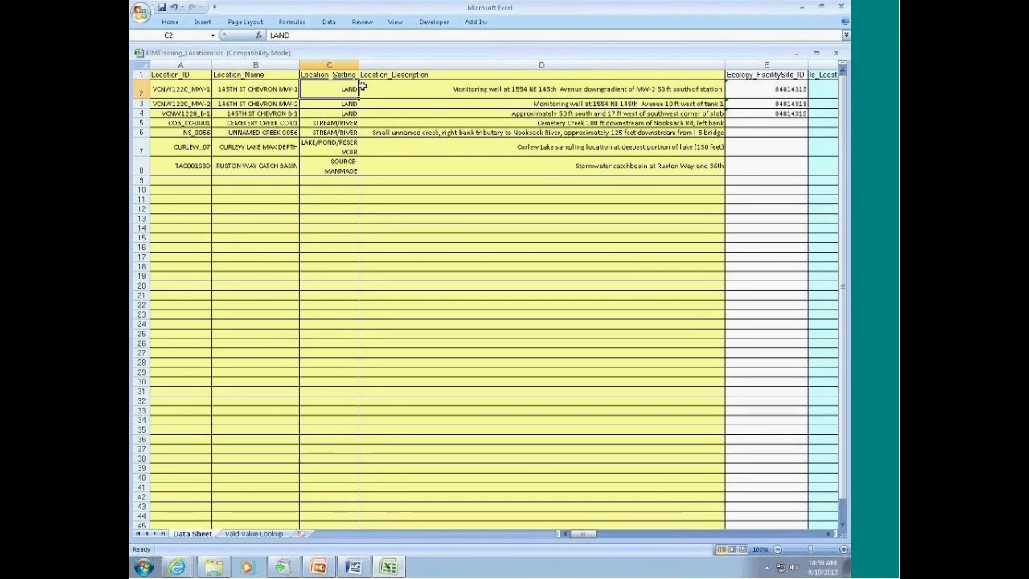
{"action": "left_click_drag", "start_coordinate": [358, 64], "coordinate": [375, 64]}
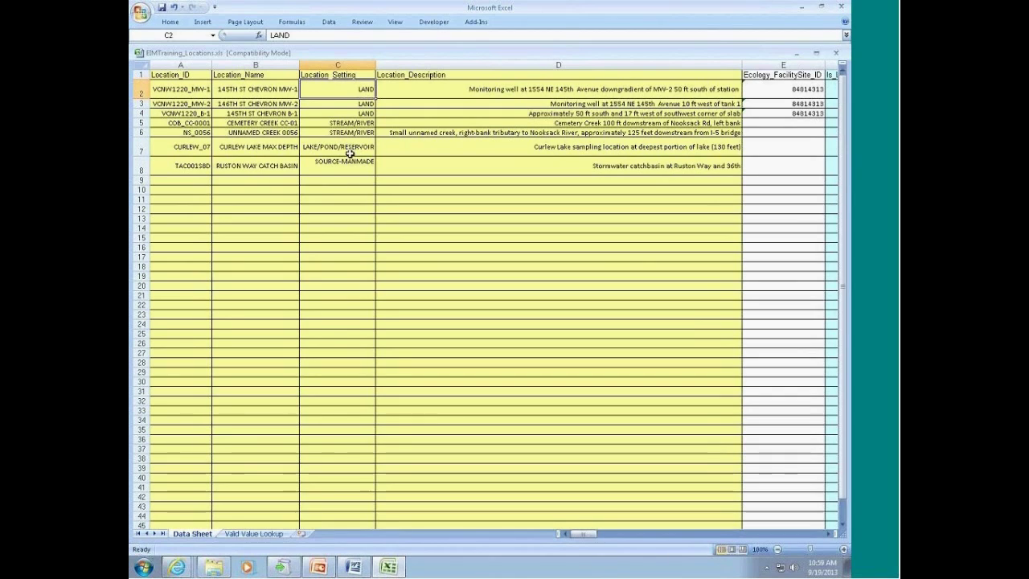
Examine the Location_Setting entries for land and stream/river sites and the Location_Description of the first monitoring well
{"action": "left_click", "coordinate": [347, 133]}
{"action": "left_click", "coordinate": [349, 123]}
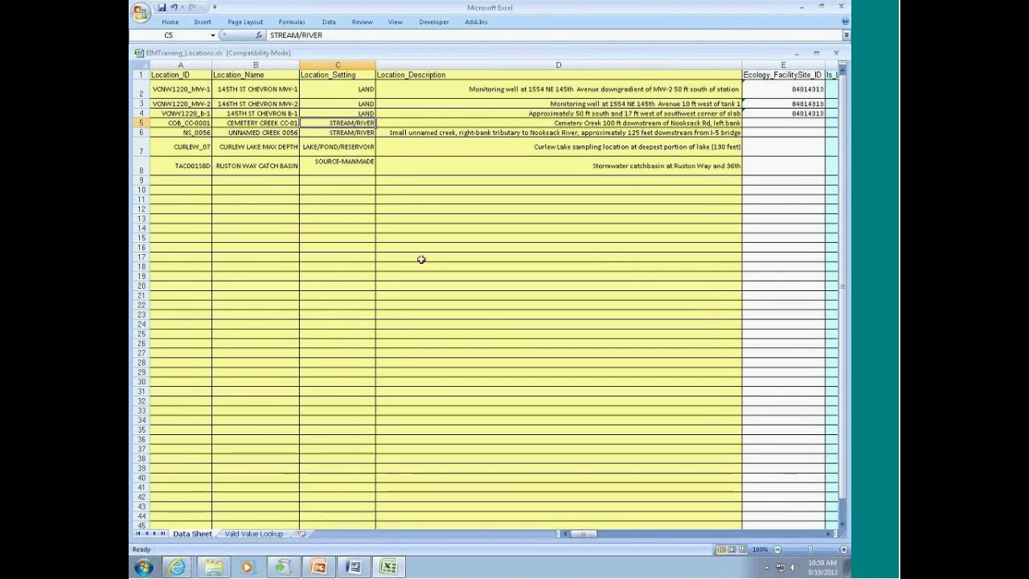
{"action": "left_click", "coordinate": [504, 90]}
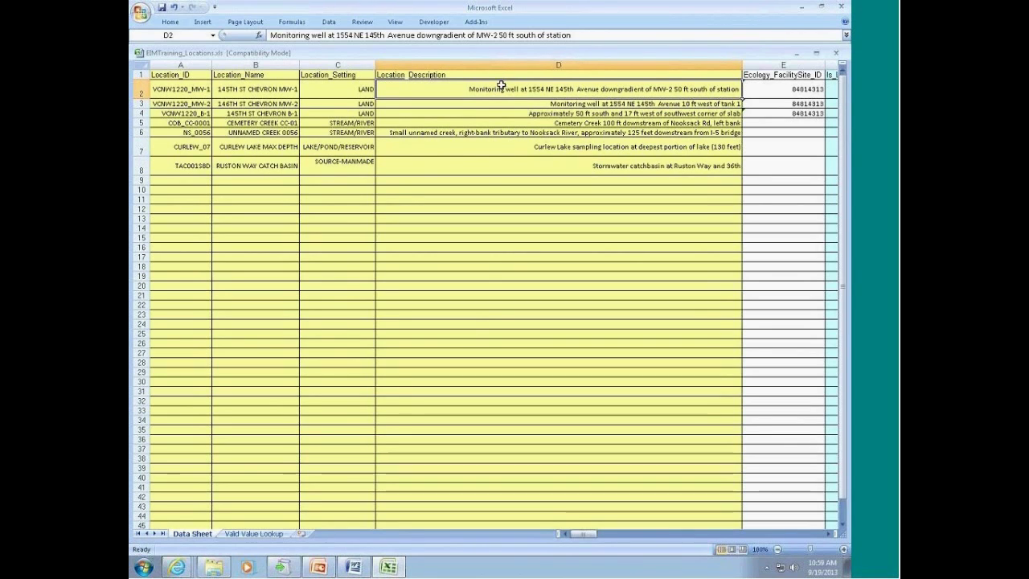
{"action": "left_click", "coordinate": [358, 88]}
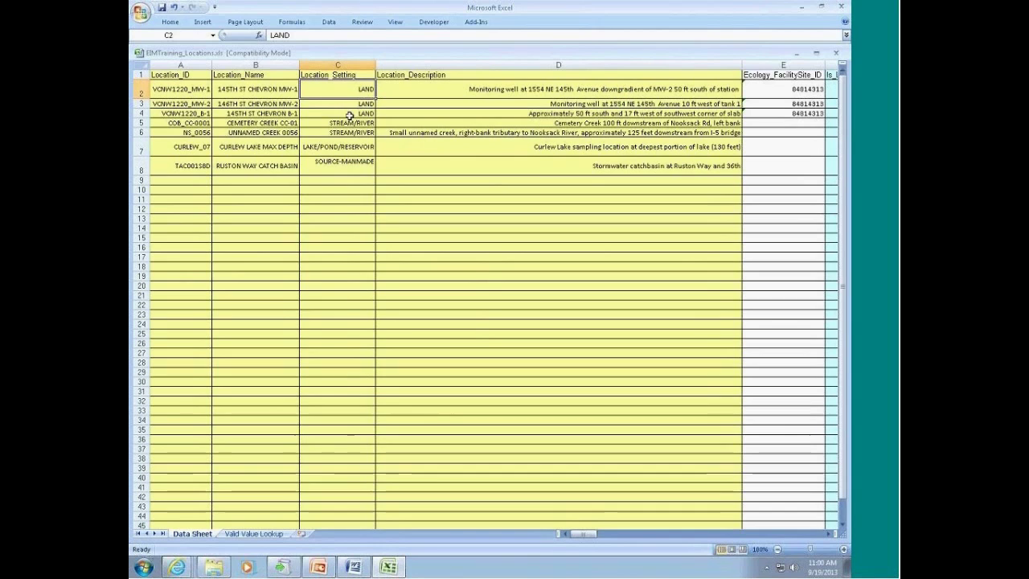
{"action": "left_click", "coordinate": [451, 90]}
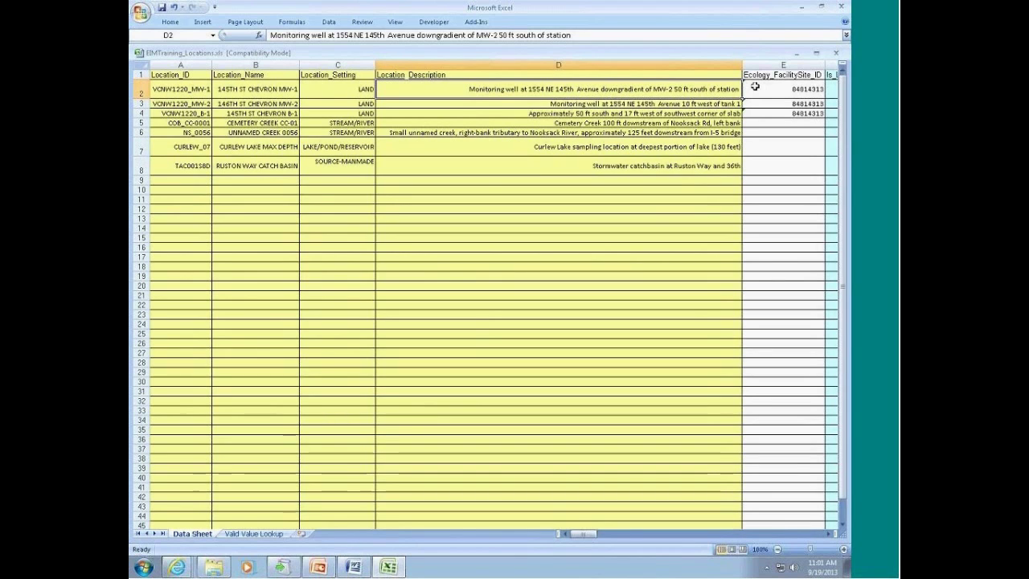
Examine the Ecology_FacilitySite_ID header and its entries for the first two monitoring wells
{"action": "scroll", "coordinate": [557, 147], "scroll_direction": "right", "scroll_amount": 1}
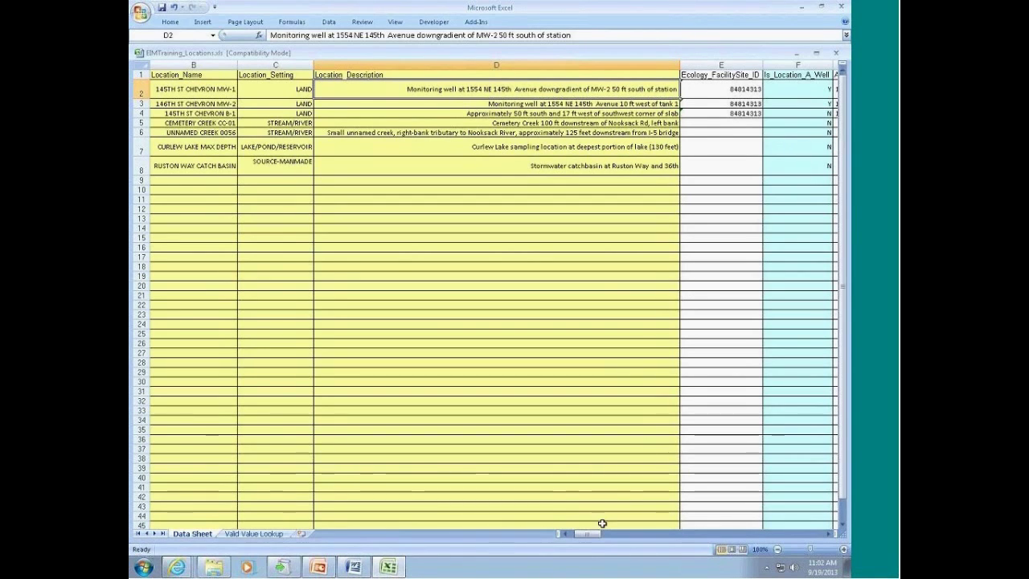
{"action": "left_click_drag", "start_coordinate": [591, 540], "coordinate": [601, 541]}
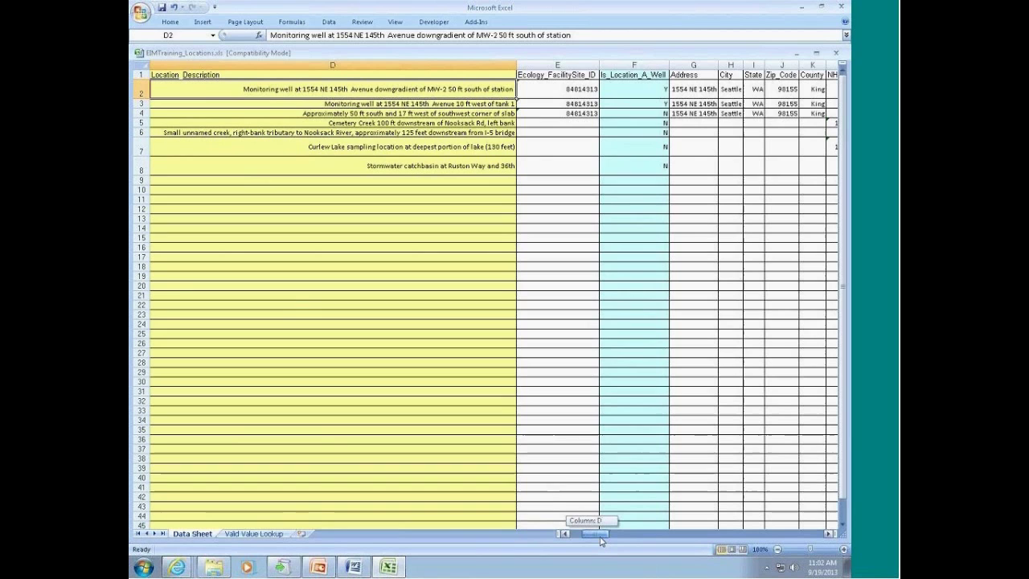
{"action": "left_click_drag", "start_coordinate": [601, 540], "coordinate": [603, 541]}
{"action": "left_click", "coordinate": [215, 74]}
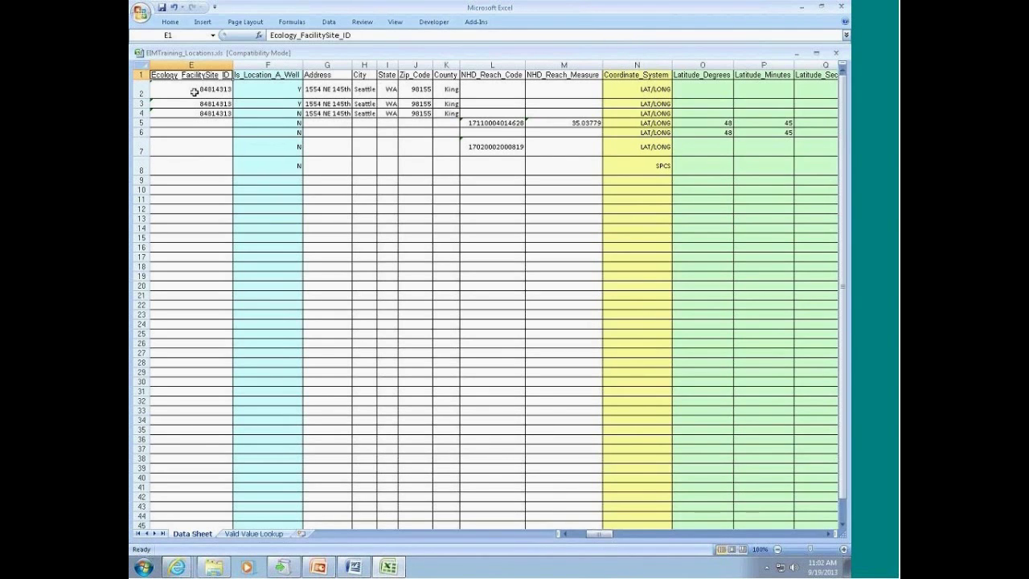
{"action": "left_click", "coordinate": [193, 92]}
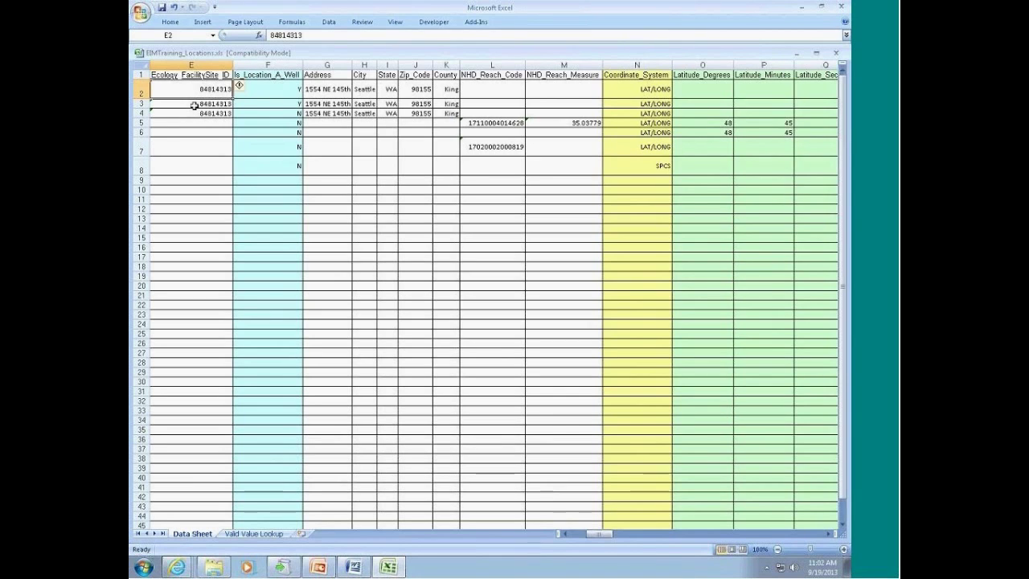
{"action": "left_click", "coordinate": [193, 105]}
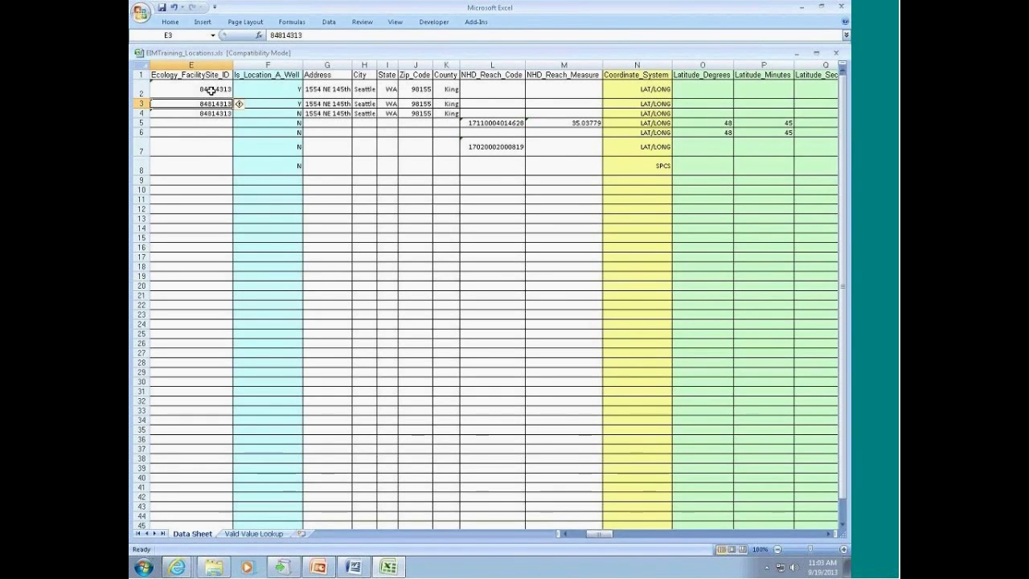
Examine the Is_Location_A_Well column and the site address fields from Address through County
{"action": "left_click", "coordinate": [253, 92]}
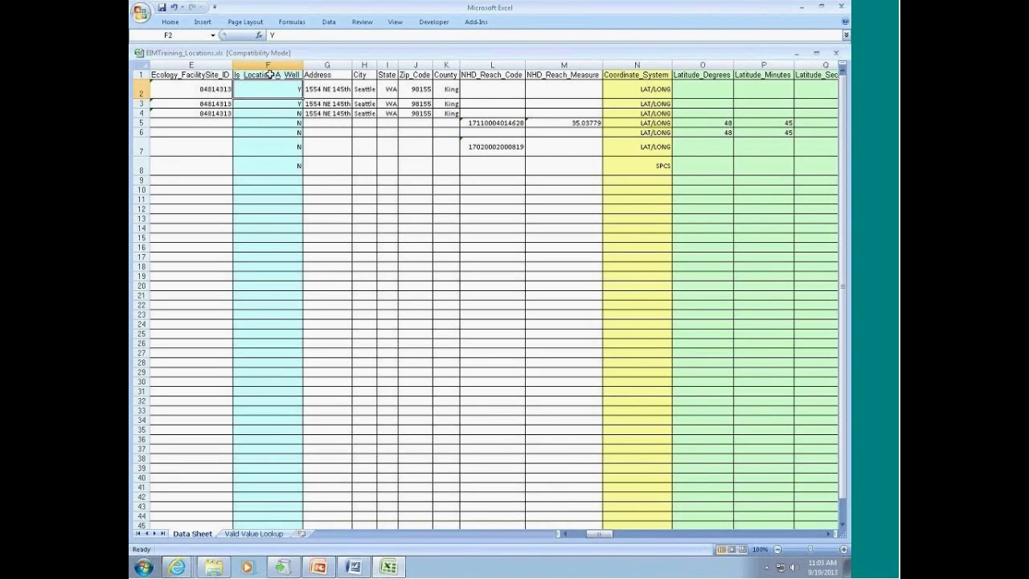
{"action": "left_click", "coordinate": [270, 75]}
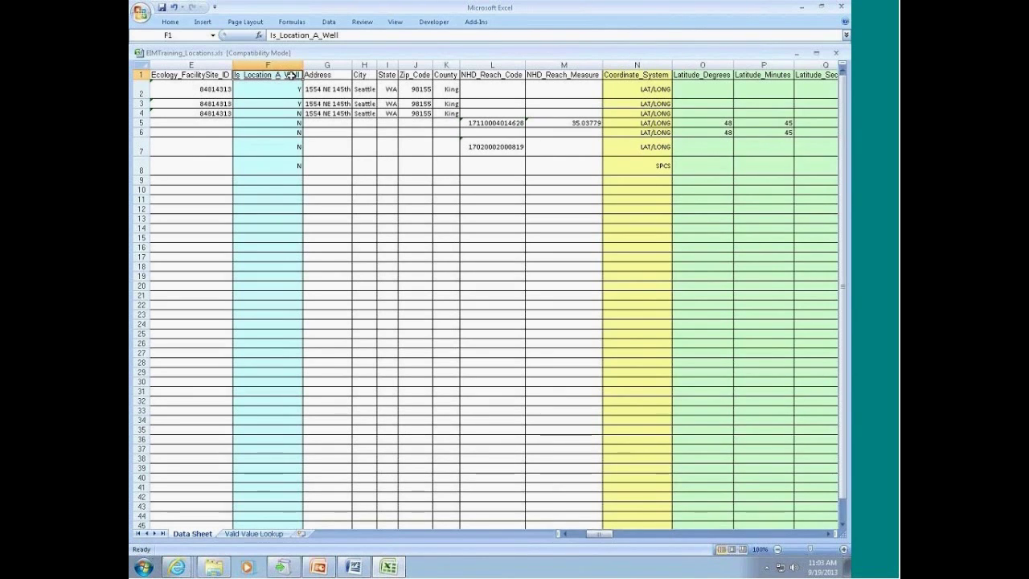
{"action": "left_click", "coordinate": [325, 91]}
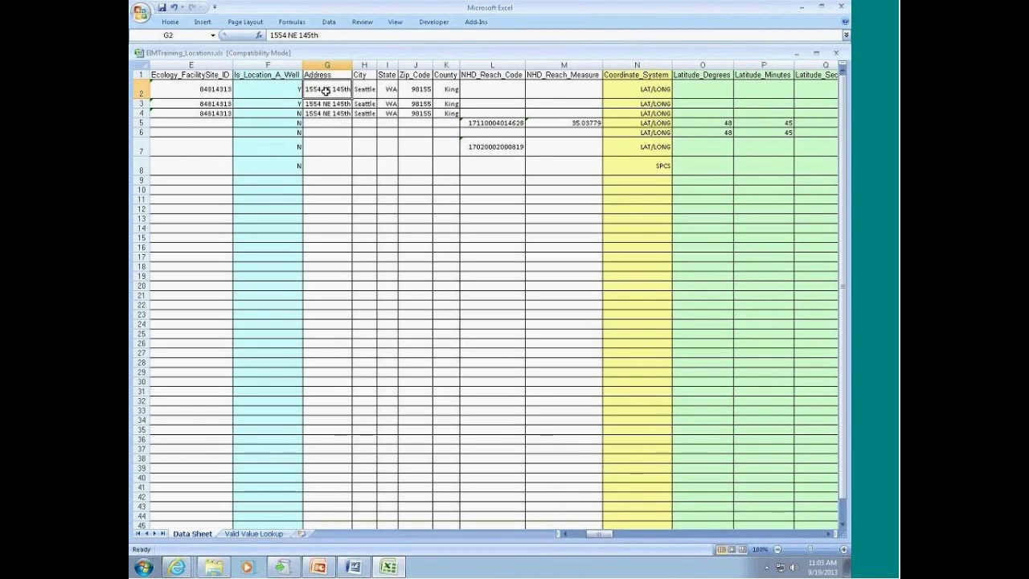
{"action": "left_click_drag", "start_coordinate": [325, 91], "coordinate": [444, 89]}
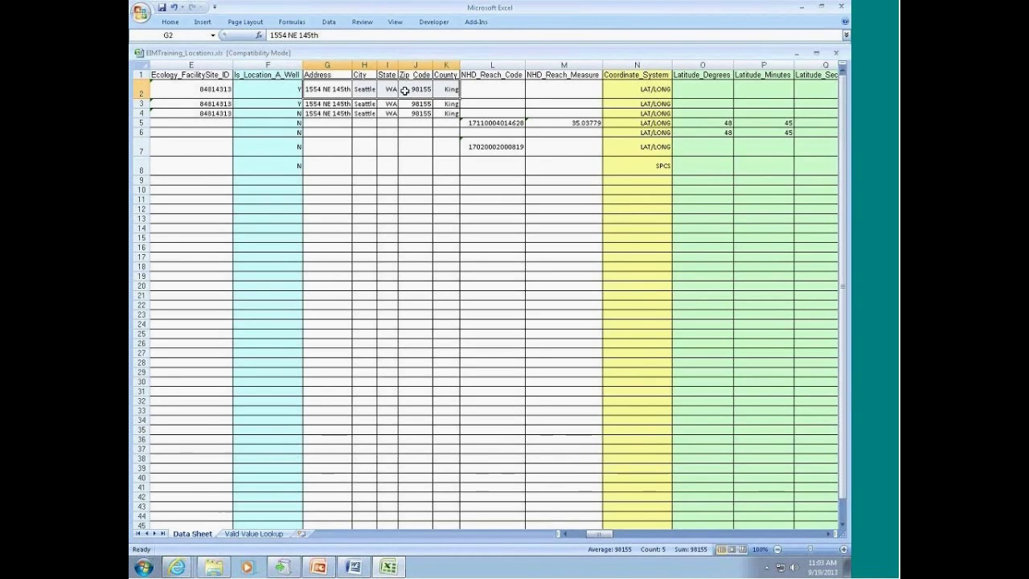
{"action": "left_click_drag", "start_coordinate": [318, 74], "coordinate": [446, 74]}
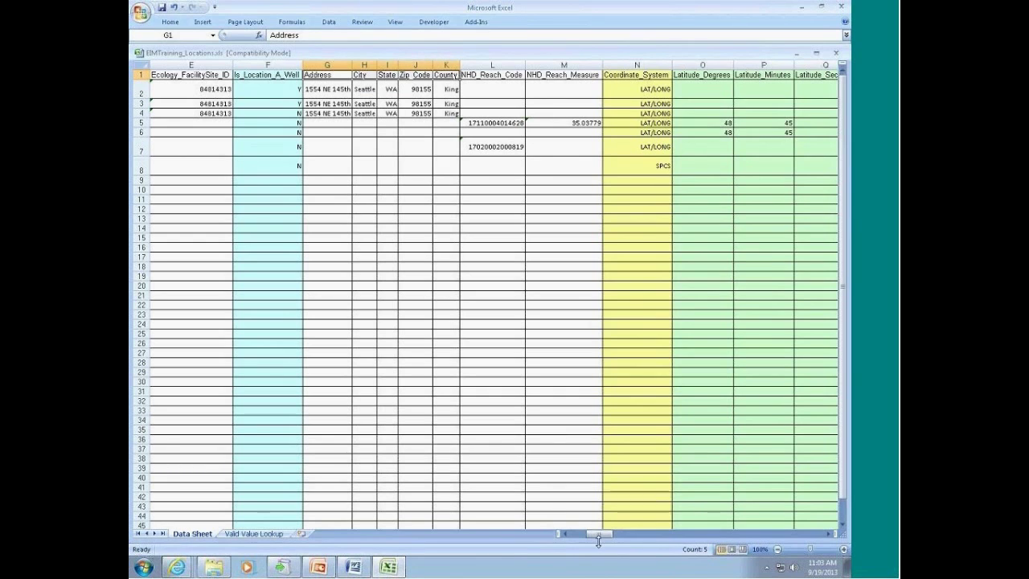
Examine the NHD_Reach_Code and NHD_Reach_Measure columns, including the reach measure given for the Cemetery Creek location
{"action": "left_click_drag", "start_coordinate": [601, 534], "coordinate": [626, 537]}
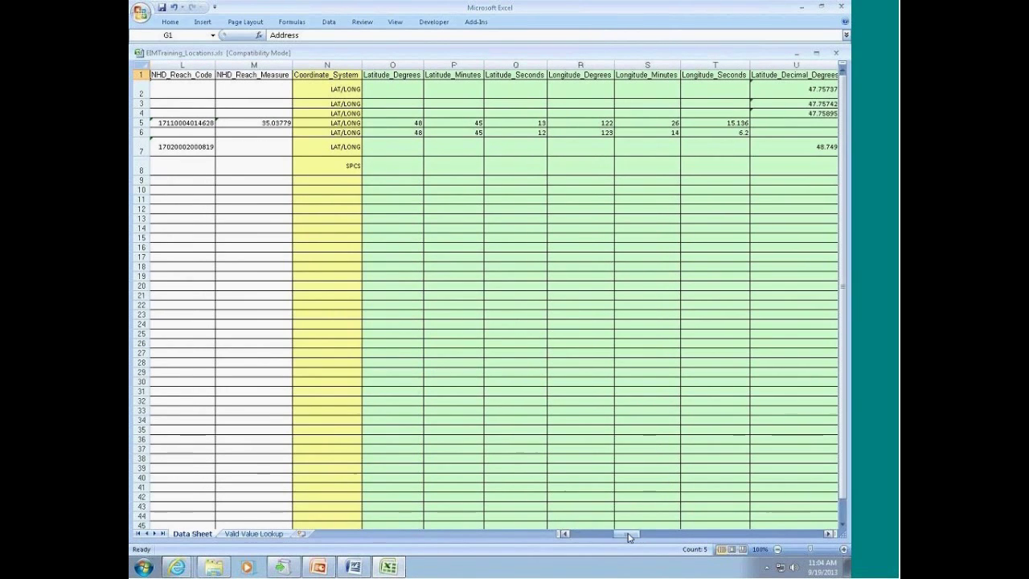
{"action": "left_click", "coordinate": [184, 77]}
{"action": "mouse_move", "coordinate": [205, 75]}
{"action": "left_mouse_down"}
{"action": "mouse_move", "coordinate": [235, 75]}
{"action": "mouse_move", "coordinate": [194, 78]}
{"action": "left_mouse_up"}
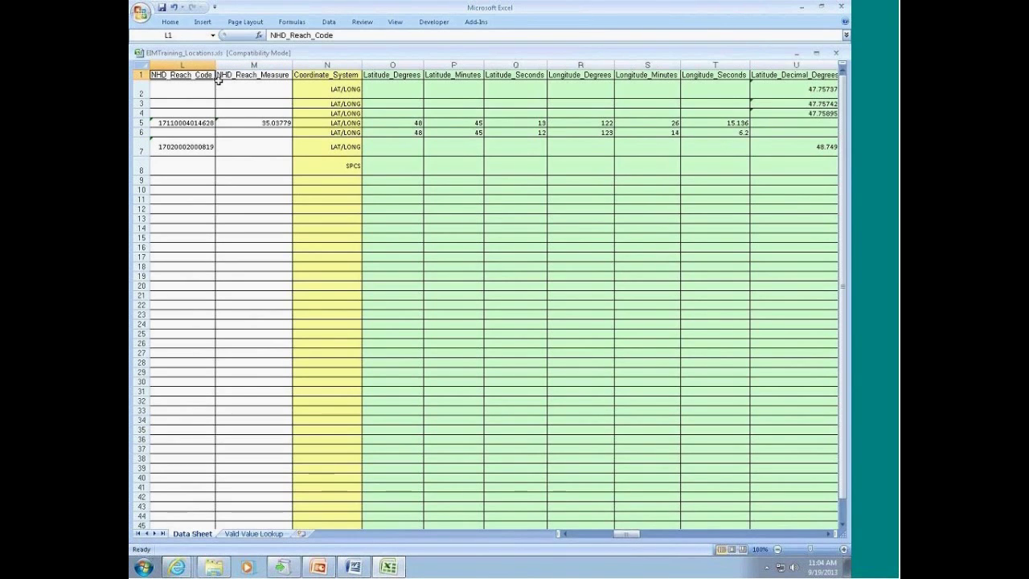
{"action": "left_click", "coordinate": [233, 76]}
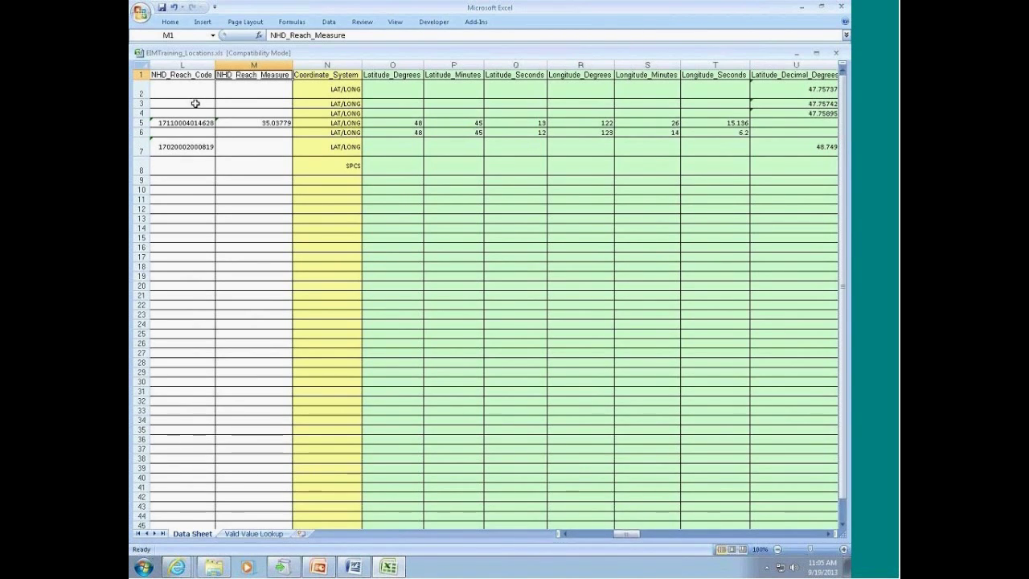
{"action": "left_click", "coordinate": [238, 124]}
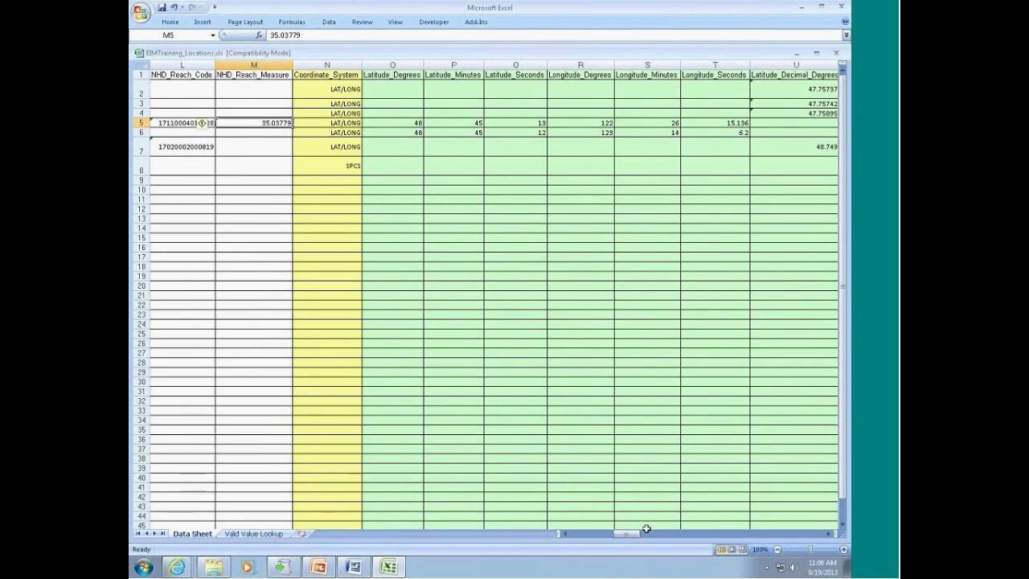
Examine the Coordinate_System column and the latitude and longitude columns in degrees, minutes and seconds and in decimal degrees
{"action": "left_click_drag", "start_coordinate": [643, 533], "coordinate": [653, 533]}
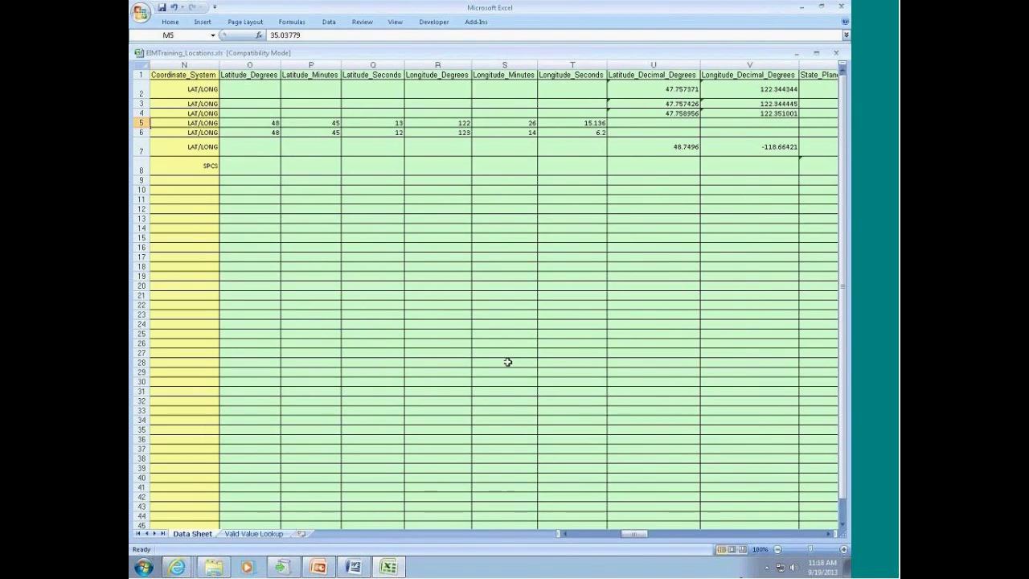
{"action": "left_click", "coordinate": [171, 74]}
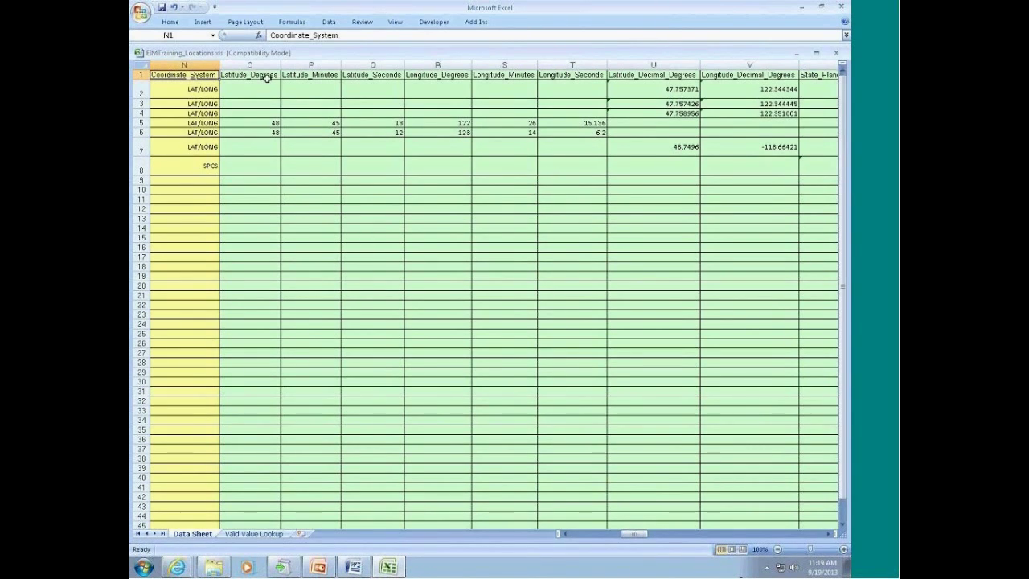
{"action": "left_click_drag", "start_coordinate": [265, 64], "coordinate": [549, 72]}
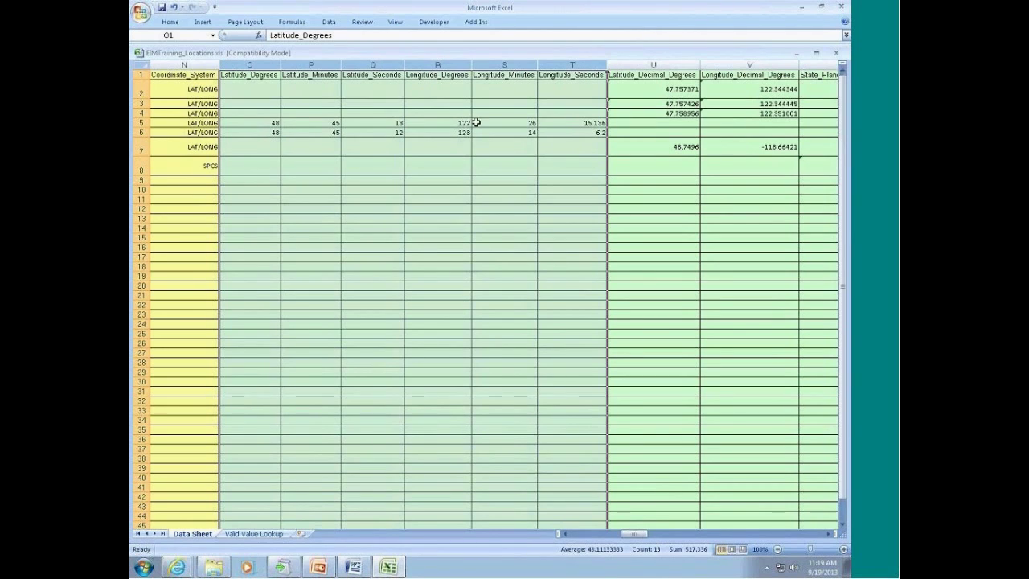
{"action": "left_click", "coordinate": [277, 127]}
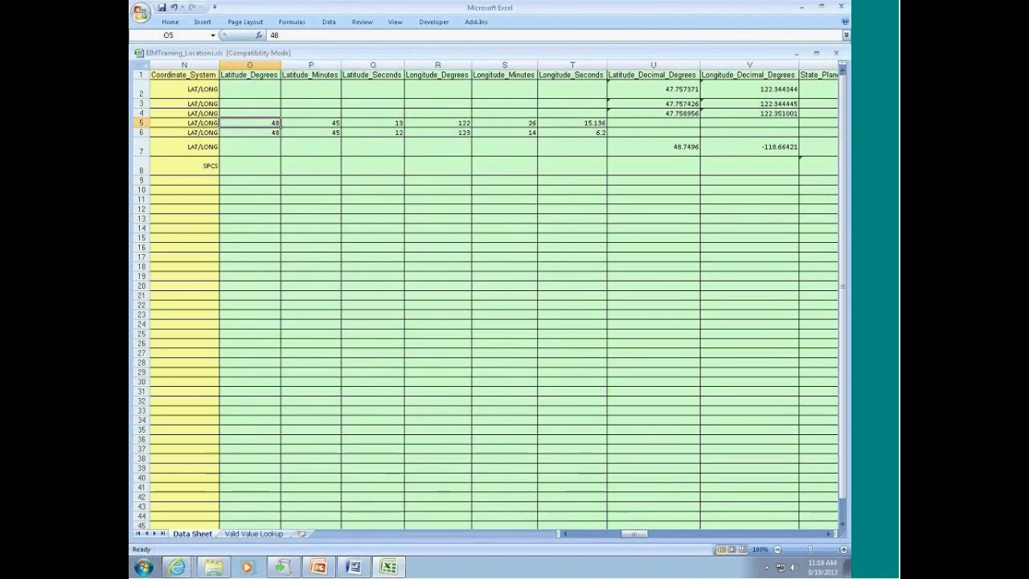
{"action": "left_click", "coordinate": [337, 126]}
{"action": "left_click", "coordinate": [365, 126]}
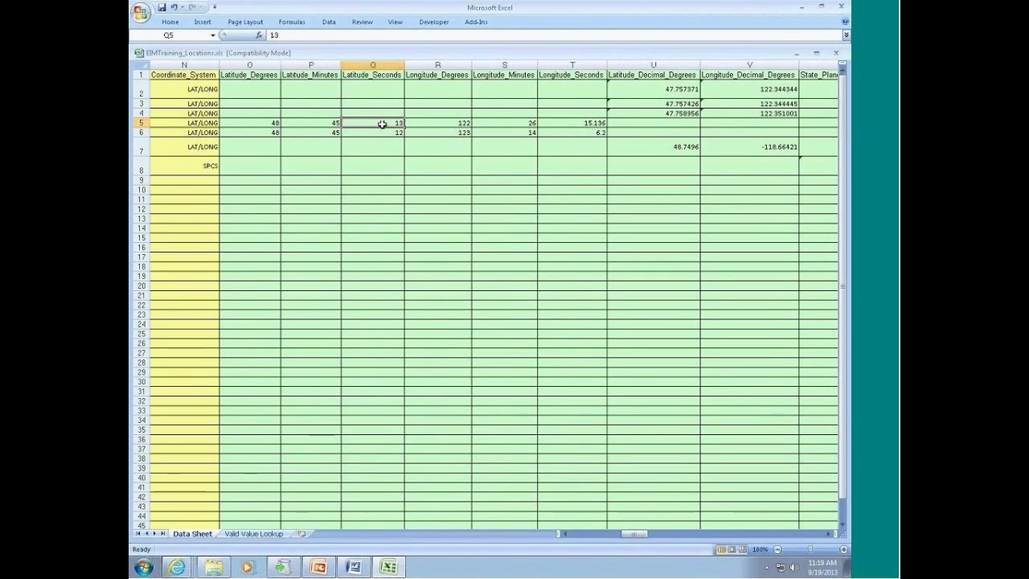
{"action": "left_click", "coordinate": [438, 125]}
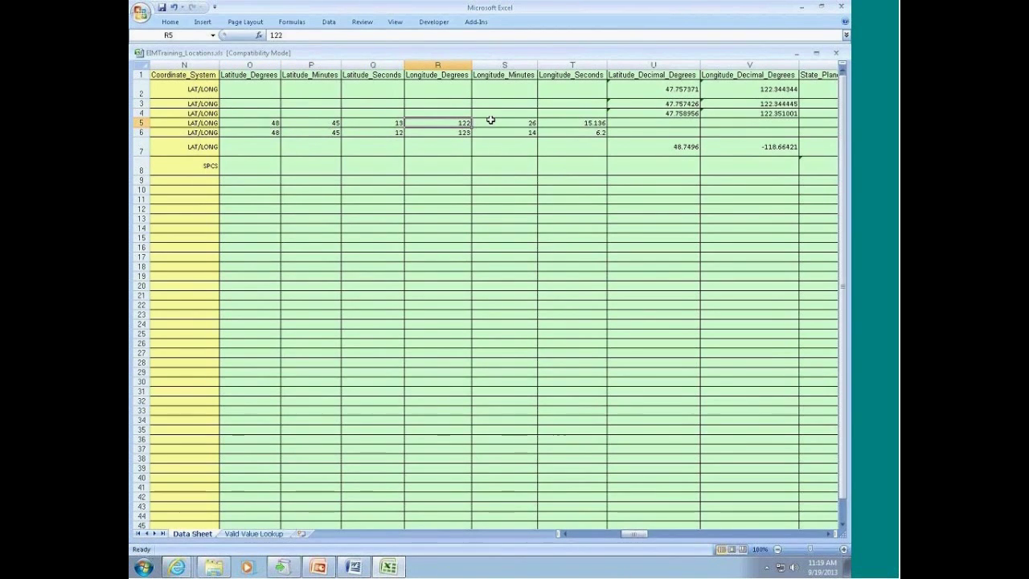
{"action": "left_click_drag", "start_coordinate": [677, 74], "coordinate": [747, 75]}
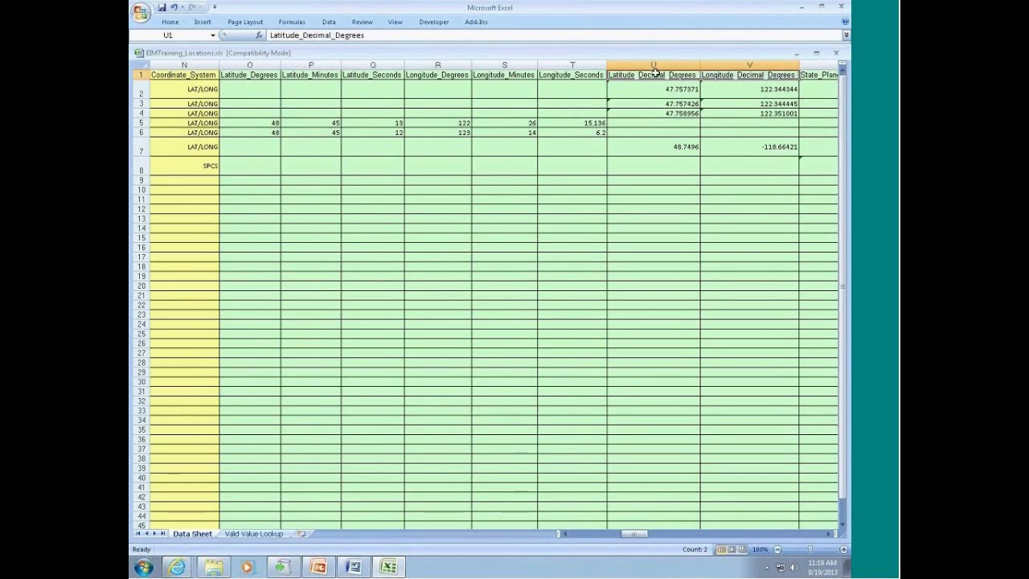
Examine the Longitude_Decimal_Degrees header, the State Plane X, Y and zone entries in row 8, and the UTM easting and zone headers
{"action": "left_click", "coordinate": [722, 75]}
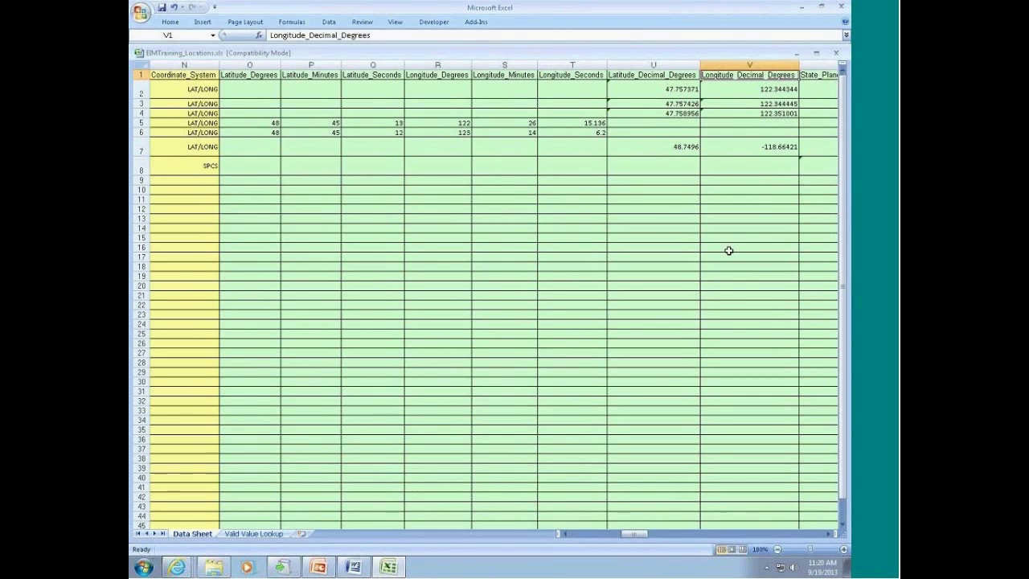
{"action": "left_click", "coordinate": [829, 534]}
{"action": "left_click", "coordinate": [829, 534]}
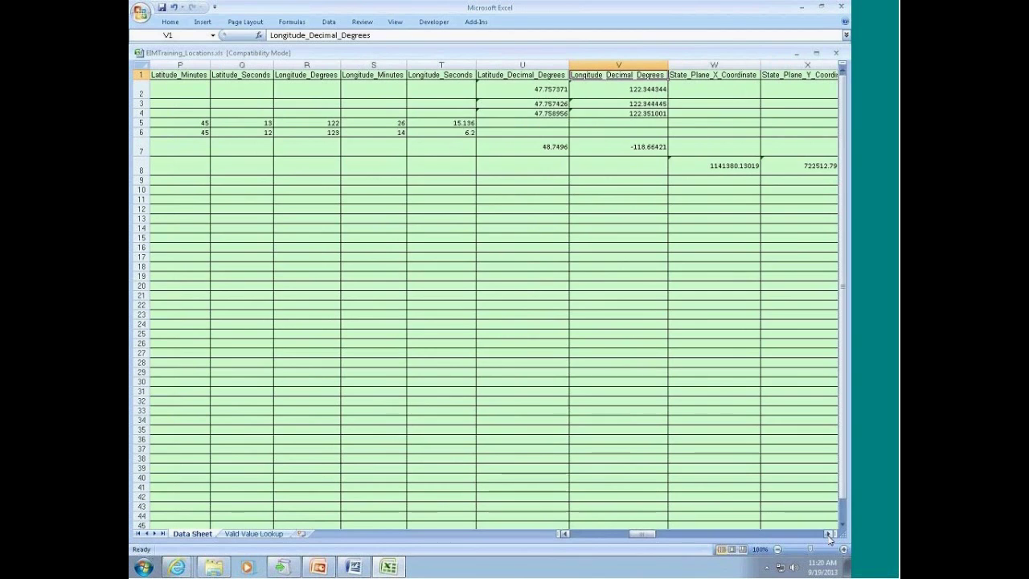
{"action": "double_click", "coordinate": [828, 533]}
{"action": "left_click", "coordinate": [828, 533]}
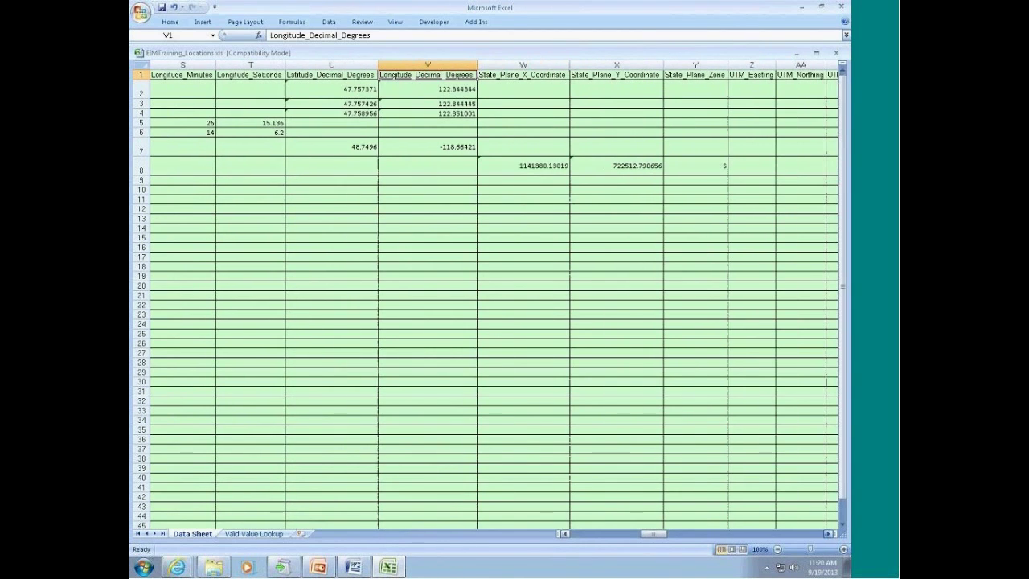
{"action": "left_click", "coordinate": [829, 534]}
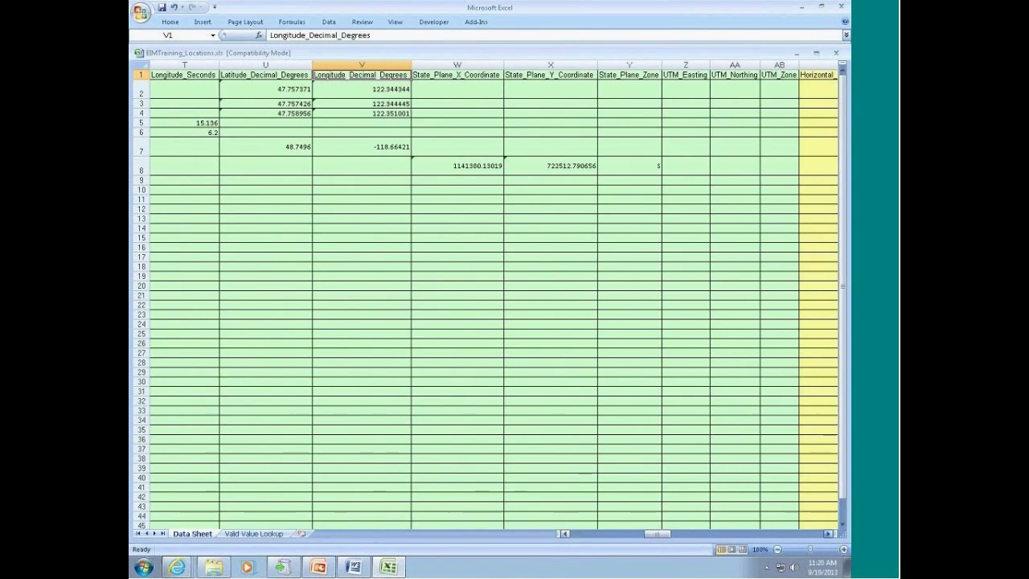
{"action": "left_click", "coordinate": [468, 74]}
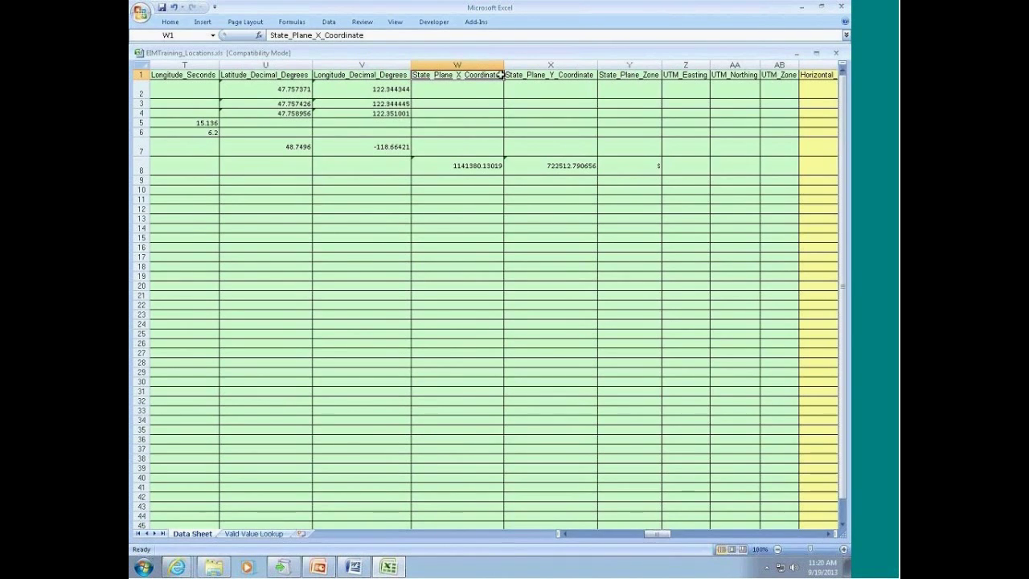
{"action": "left_click", "coordinate": [481, 165]}
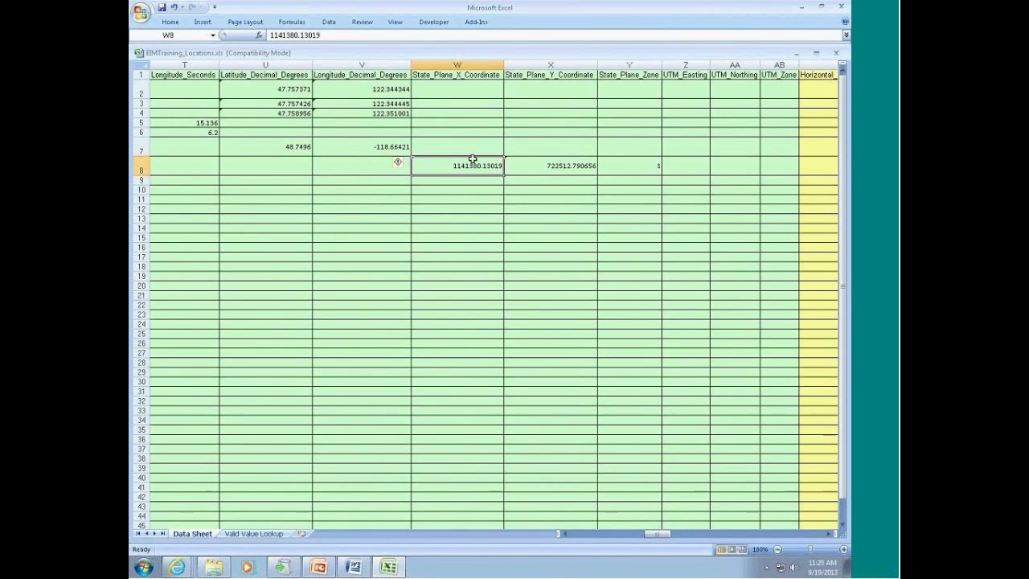
{"action": "left_click", "coordinate": [555, 168]}
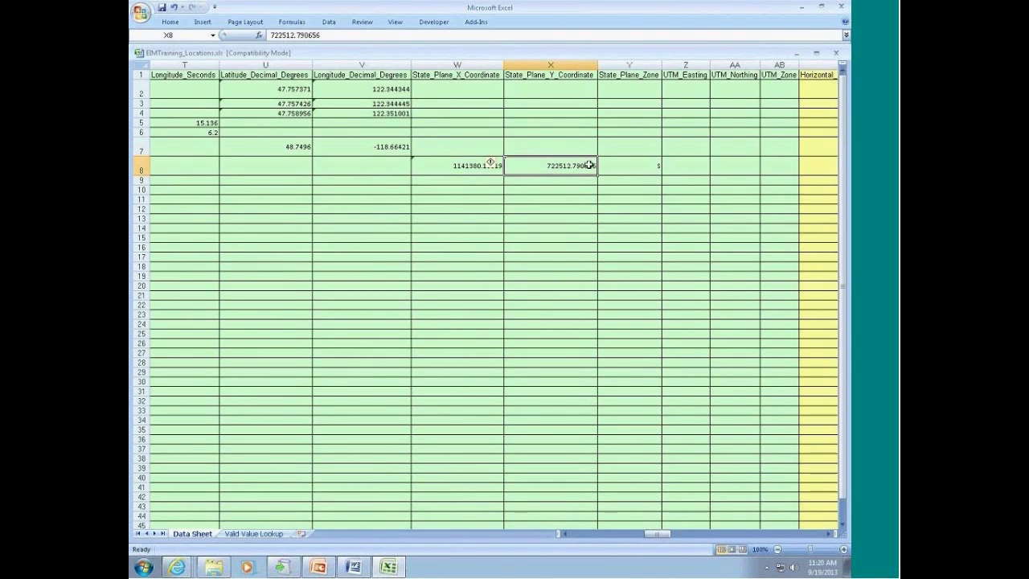
{"action": "left_click", "coordinate": [640, 167]}
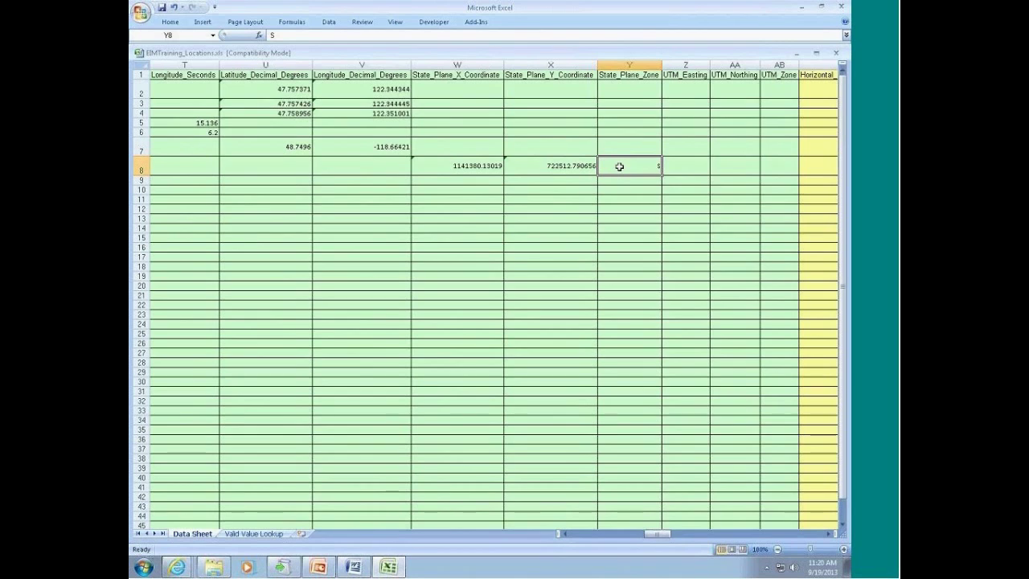
{"action": "mouse_move", "coordinate": [691, 76]}
{"action": "left_mouse_down"}
{"action": "mouse_move", "coordinate": [747, 77]}
{"action": "mouse_move", "coordinate": [696, 75]}
{"action": "left_mouse_up"}
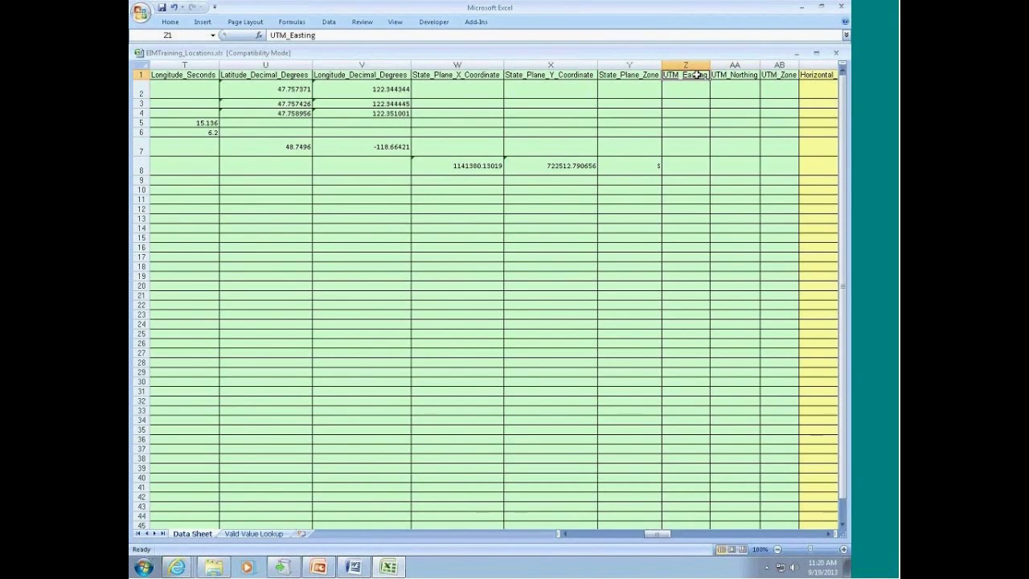
{"action": "left_click", "coordinate": [773, 73]}
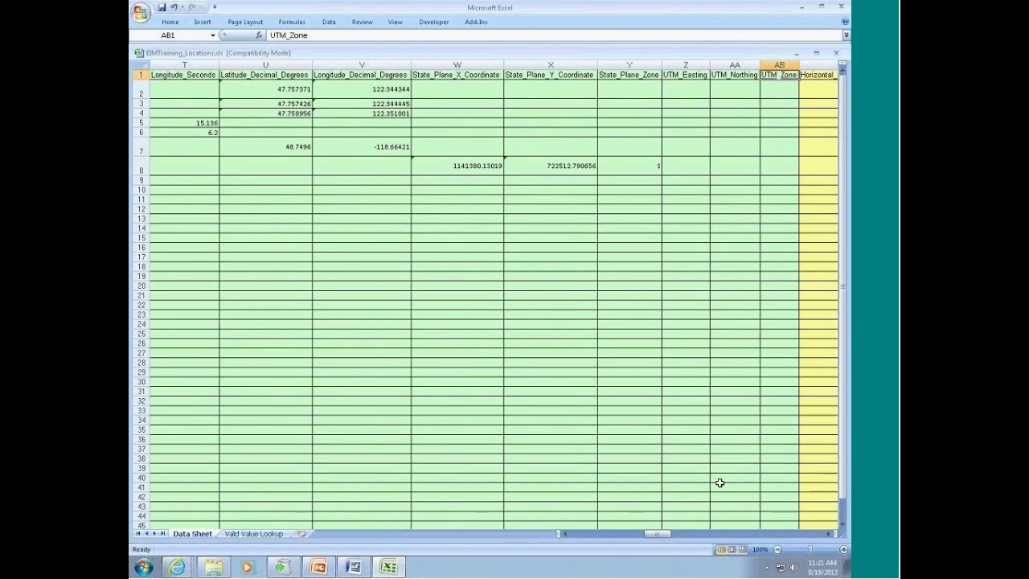
Examine the horizontal coordinate columns from Horizontal_Coordinates_Represent through Horizontal_Coordinate_Collection_Method, using the entries in row 2
{"action": "left_click_drag", "start_coordinate": [663, 537], "coordinate": [692, 536]}
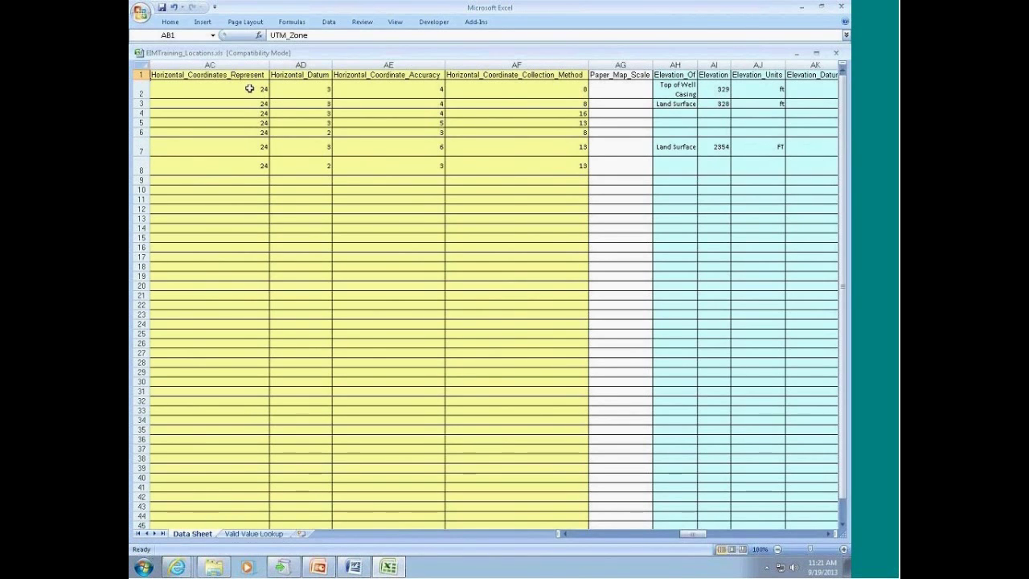
{"action": "key", "text": "Right"}
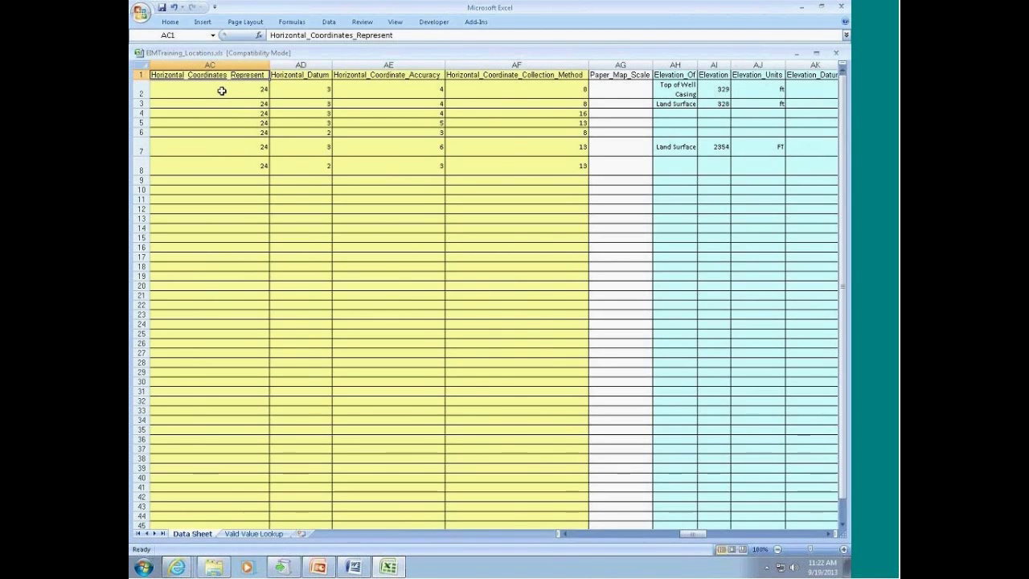
{"action": "left_click", "coordinate": [222, 90]}
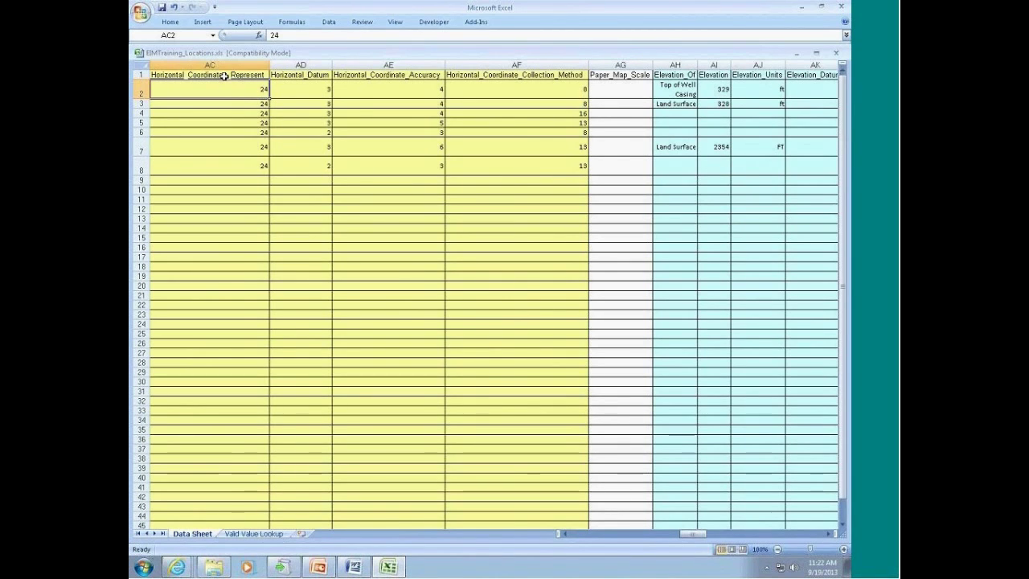
{"action": "left_click", "coordinate": [296, 92]}
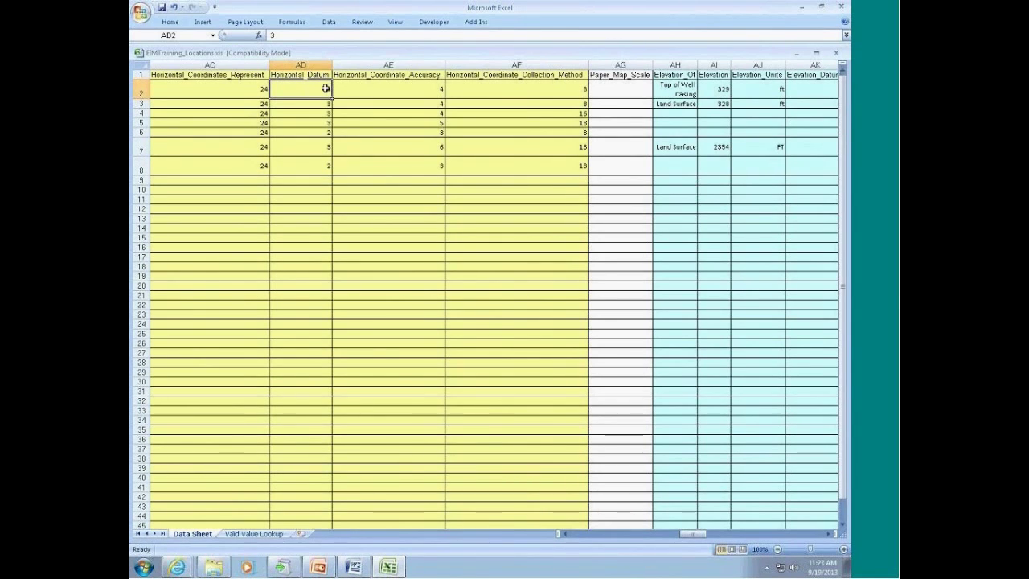
{"action": "left_click", "coordinate": [382, 91]}
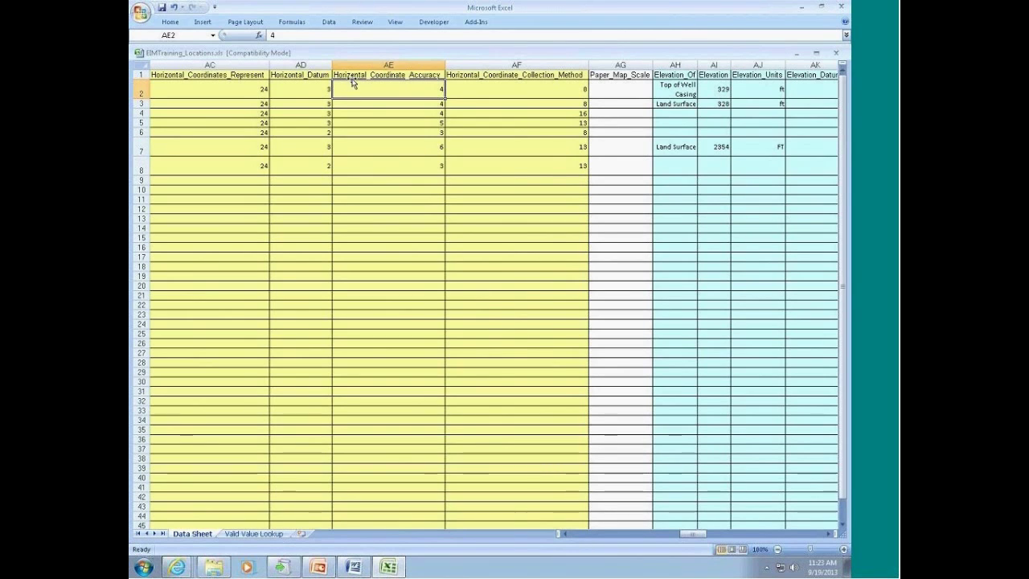
{"action": "left_click", "coordinate": [351, 76]}
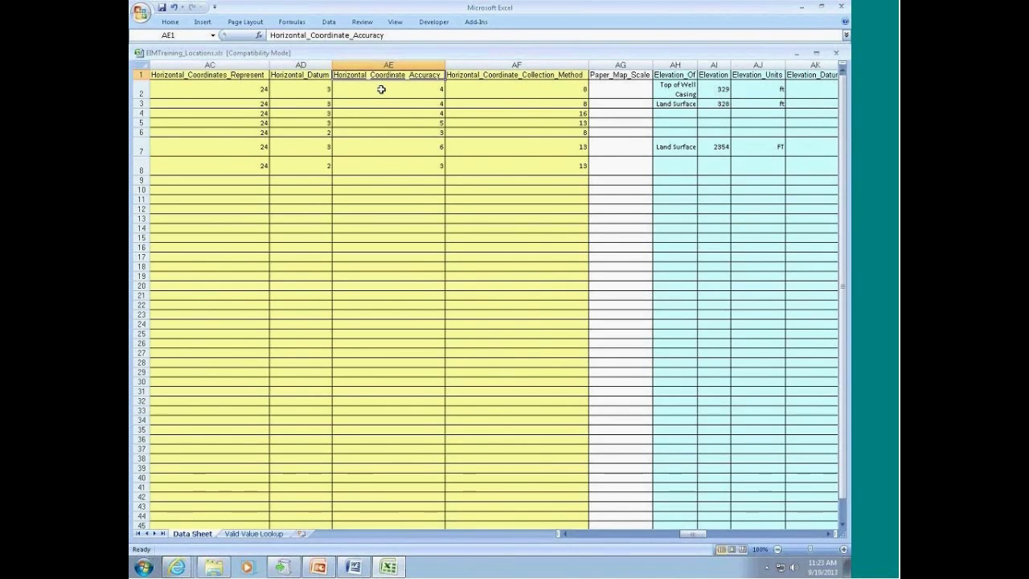
{"action": "left_click", "coordinate": [506, 90]}
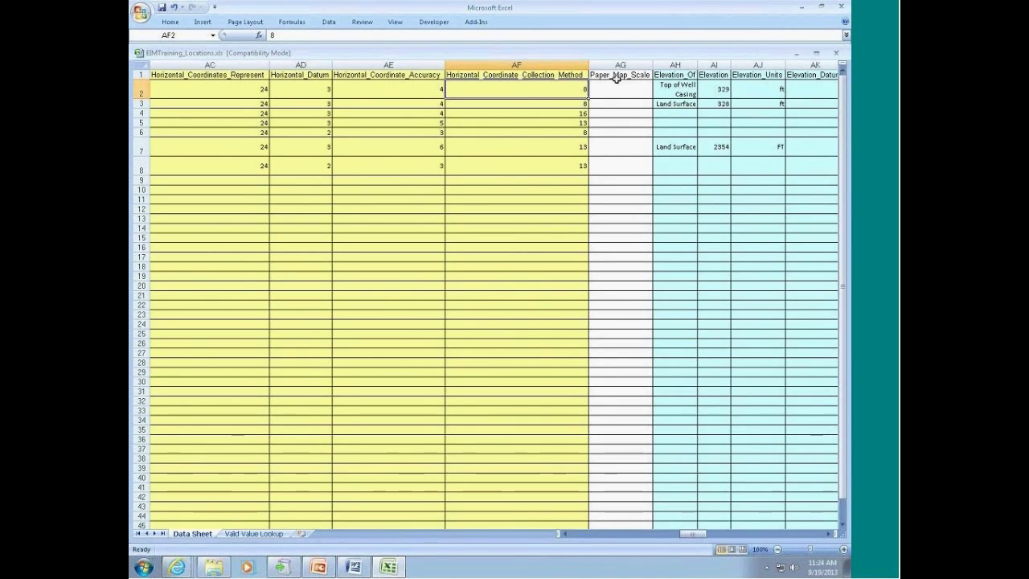
Examine the elevation columns from Elevation_Of through Elevation_Datum, and the Sediment_Elevation_Reference column
{"action": "left_click_drag", "start_coordinate": [695, 533], "coordinate": [712, 538]}
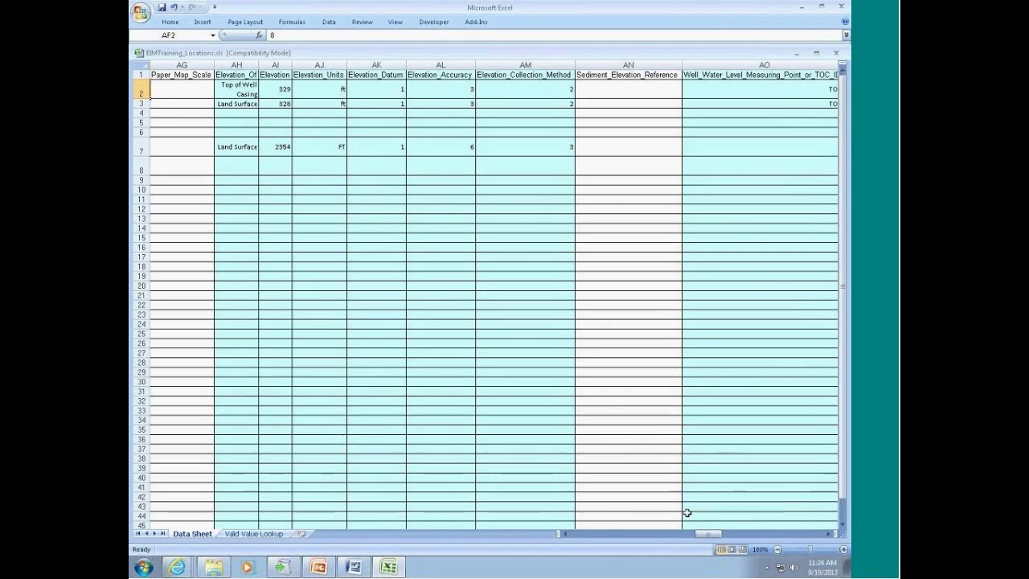
{"action": "left_click_drag", "start_coordinate": [707, 538], "coordinate": [709, 539]}
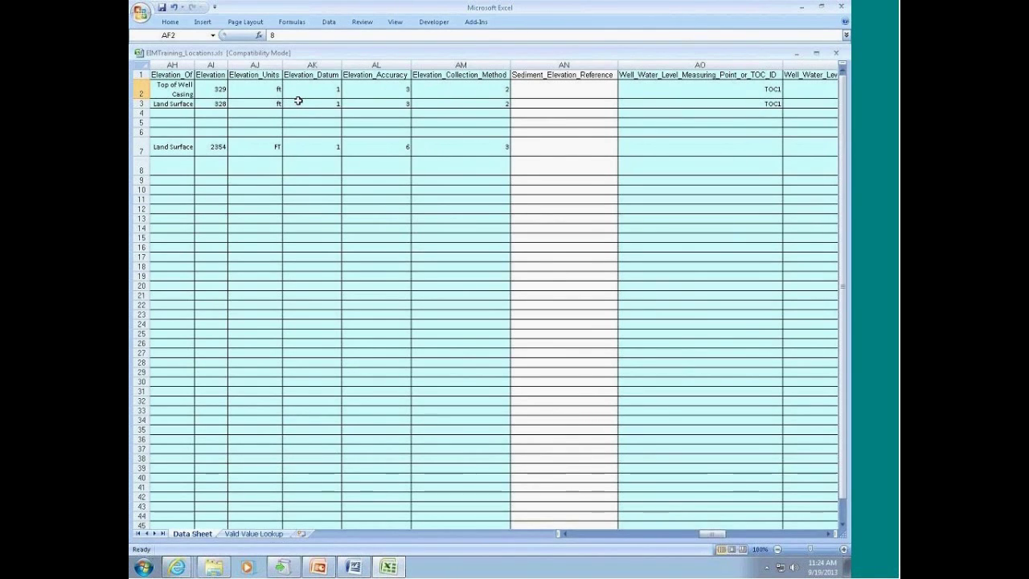
{"action": "left_click", "coordinate": [184, 85]}
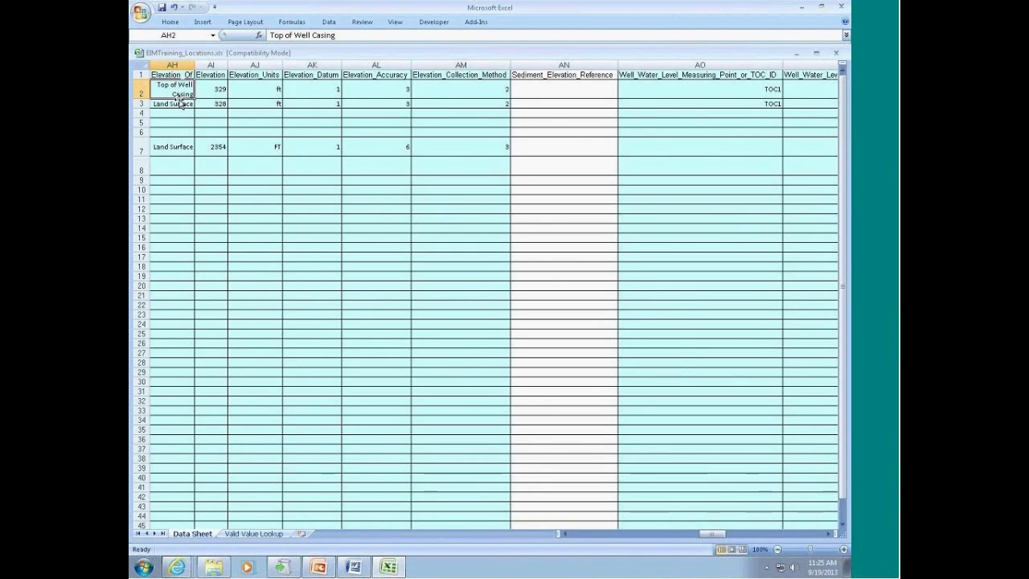
{"action": "left_click", "coordinate": [210, 88]}
{"action": "key", "text": "Up"}
{"action": "left_click", "coordinate": [210, 88]}
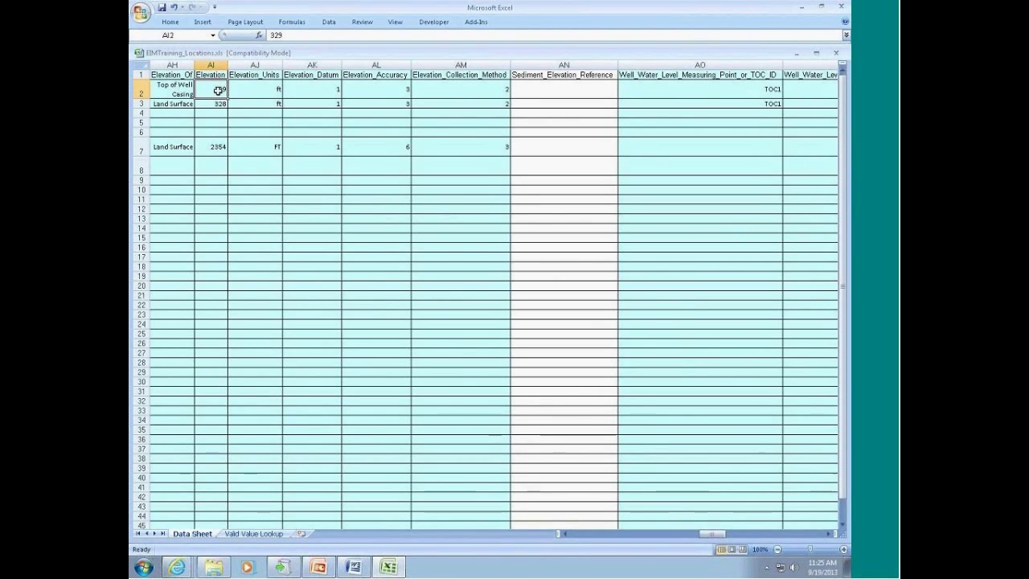
{"action": "left_click", "coordinate": [259, 86]}
{"action": "left_click", "coordinate": [269, 75]}
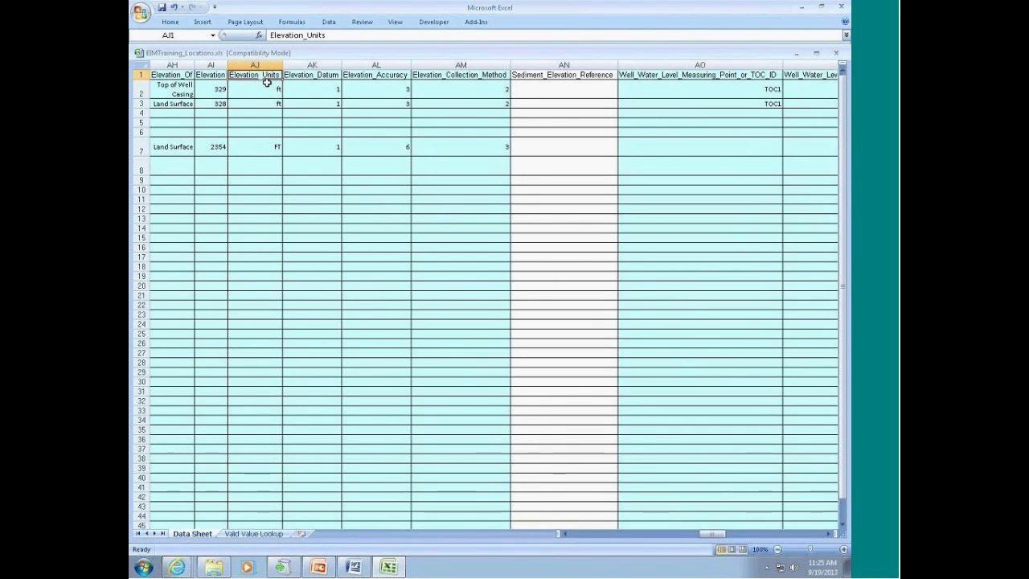
{"action": "left_click", "coordinate": [317, 93]}
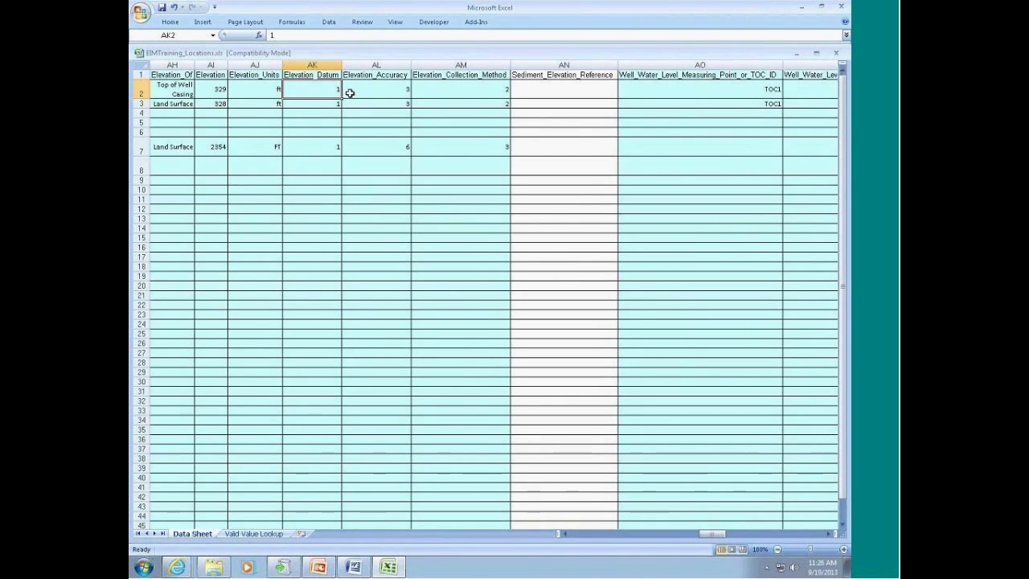
{"action": "left_click", "coordinate": [551, 88]}
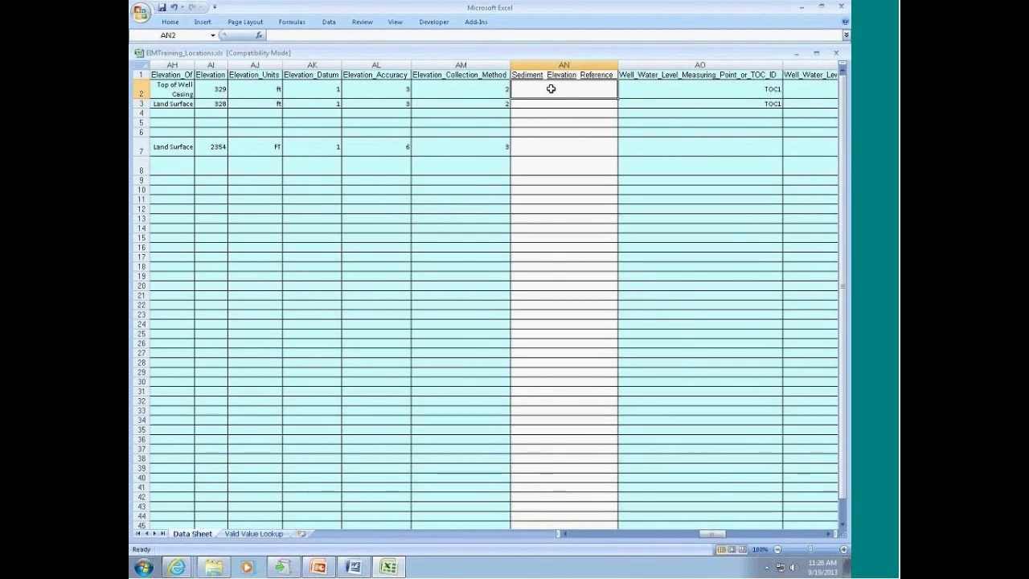
{"action": "left_click", "coordinate": [556, 76]}
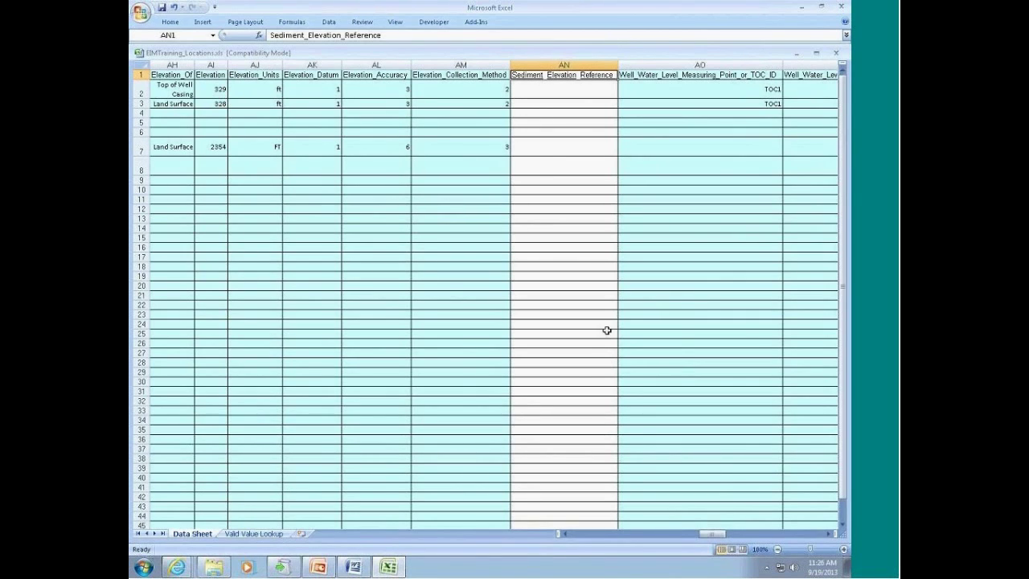
Examine the Well_Water_Level_Measuring_Point_or_TOC columns for ID, description, height and start date
{"action": "left_click_drag", "start_coordinate": [712, 535], "coordinate": [740, 536]}
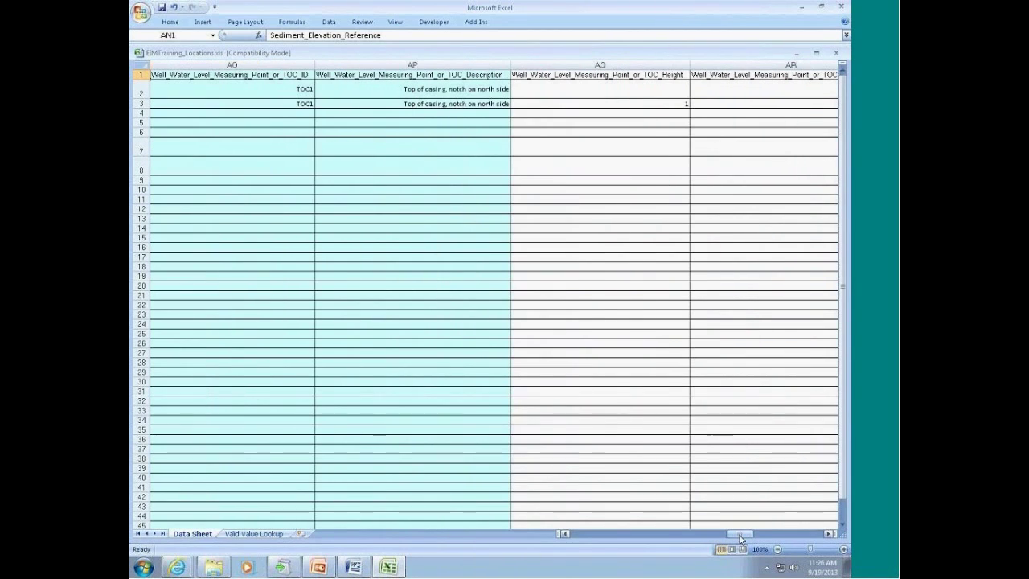
{"action": "left_click", "coordinate": [235, 74]}
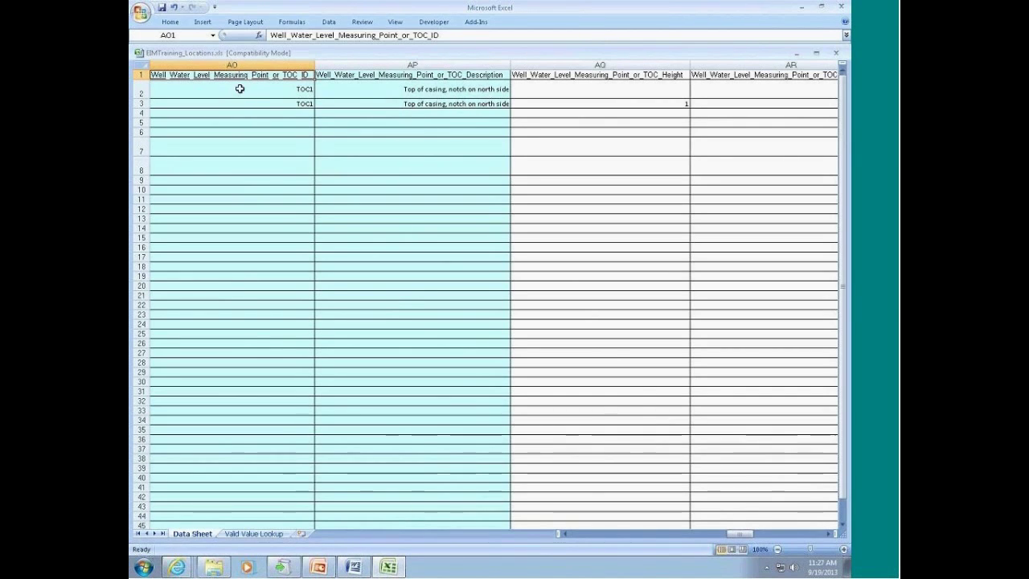
{"action": "left_click", "coordinate": [240, 89]}
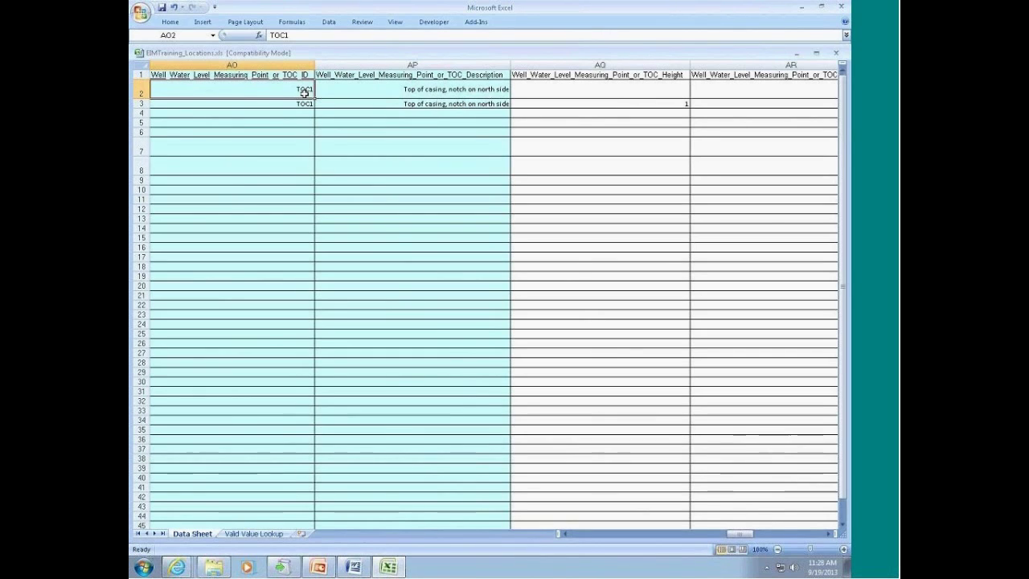
{"action": "left_click", "coordinate": [376, 93]}
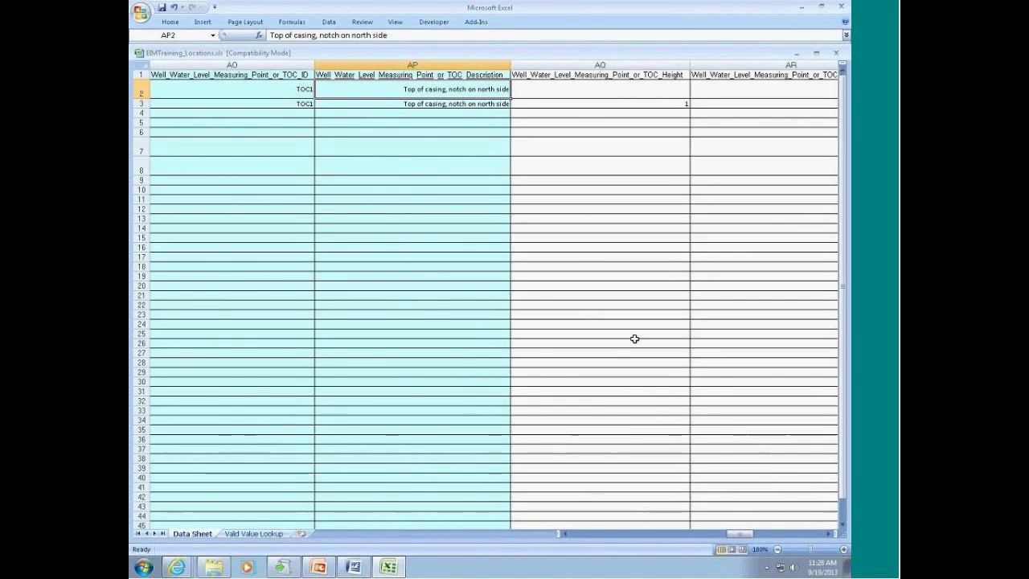
{"action": "left_click", "coordinate": [568, 90]}
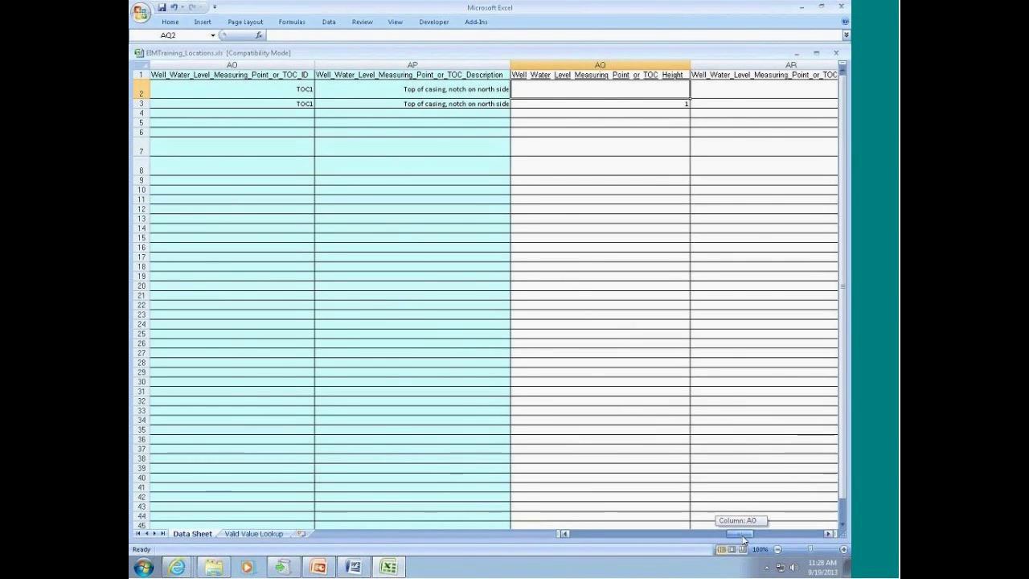
{"action": "left_click_drag", "start_coordinate": [741, 535], "coordinate": [751, 534]}
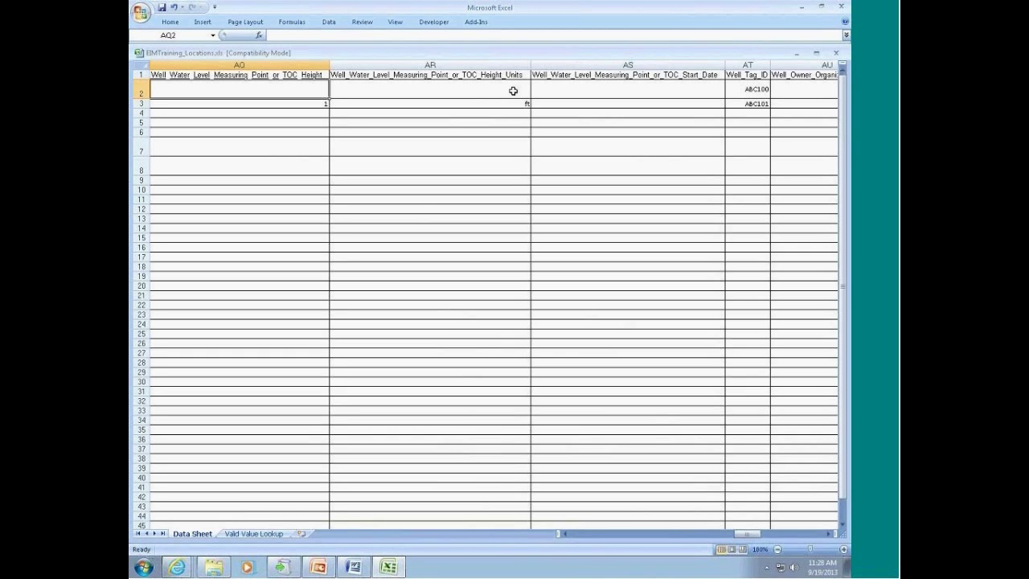
{"action": "left_click", "coordinate": [575, 90]}
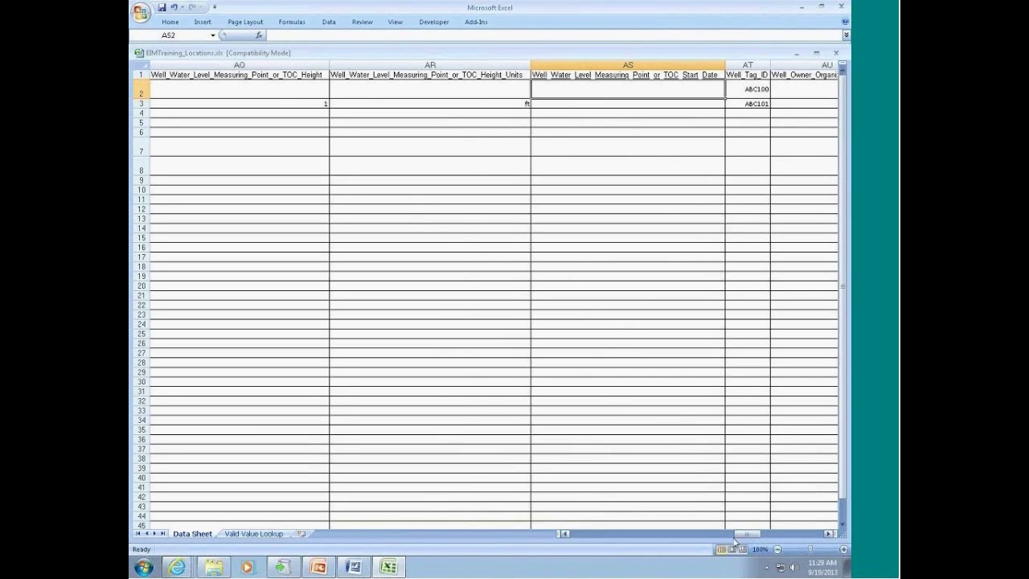
Examine the Well_Tag_ID entry for the first monitoring well
{"action": "left_click_drag", "start_coordinate": [740, 535], "coordinate": [746, 539]}
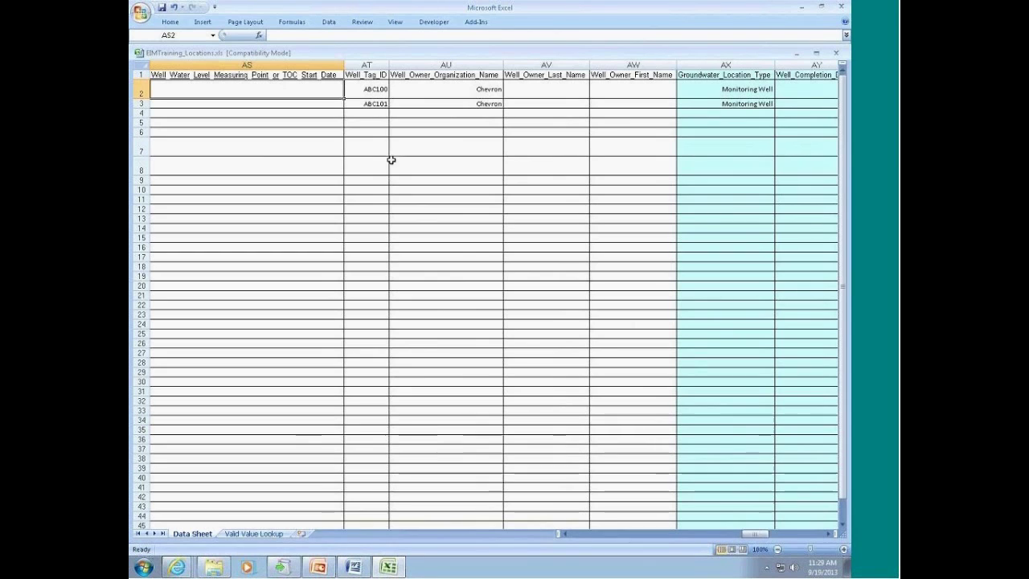
{"action": "left_click", "coordinate": [826, 534]}
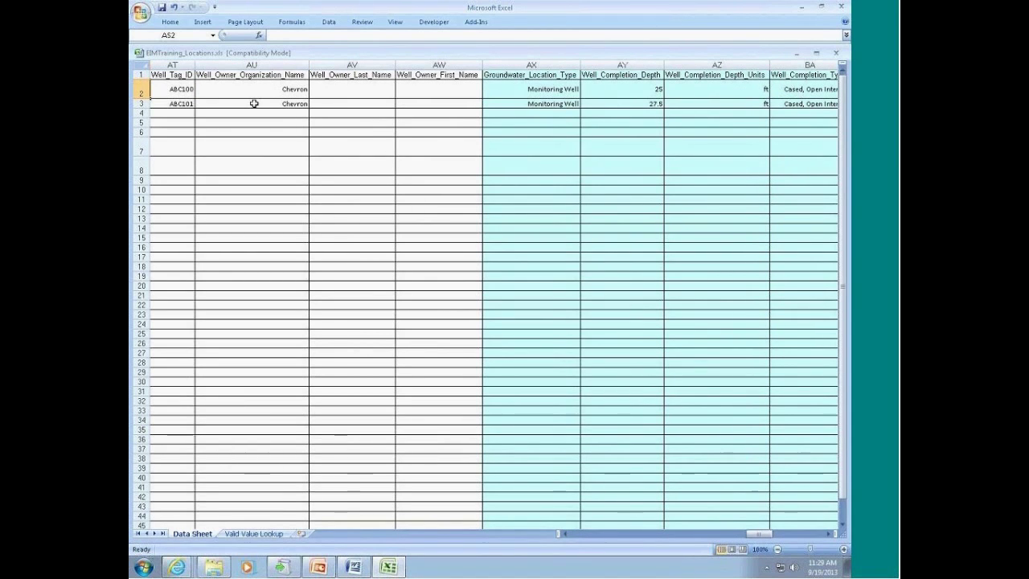
{"action": "left_click", "coordinate": [181, 89]}
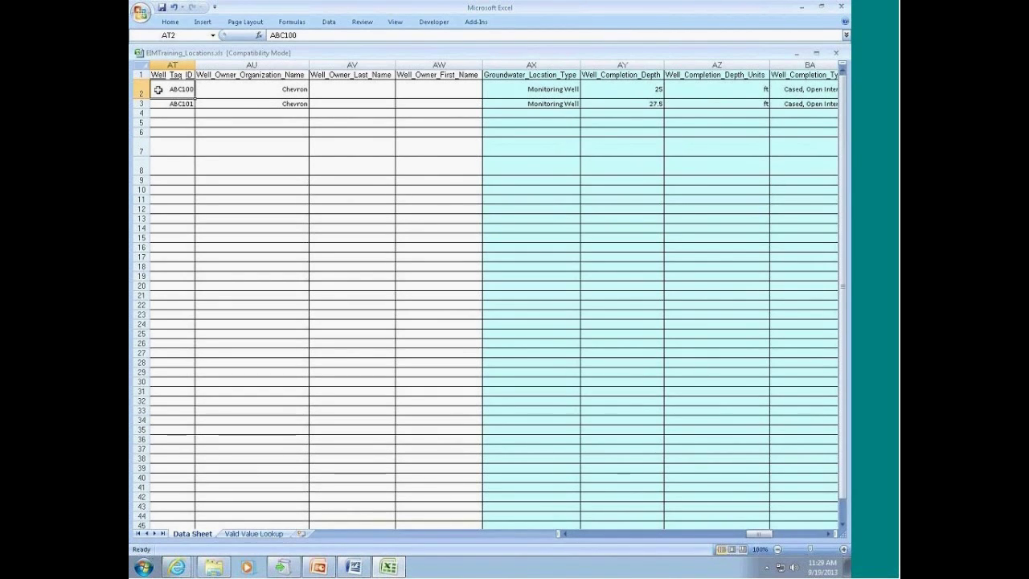
Examine the well owner columns for organization name, last name and first name in row 2
{"action": "left_click", "coordinate": [231, 89]}
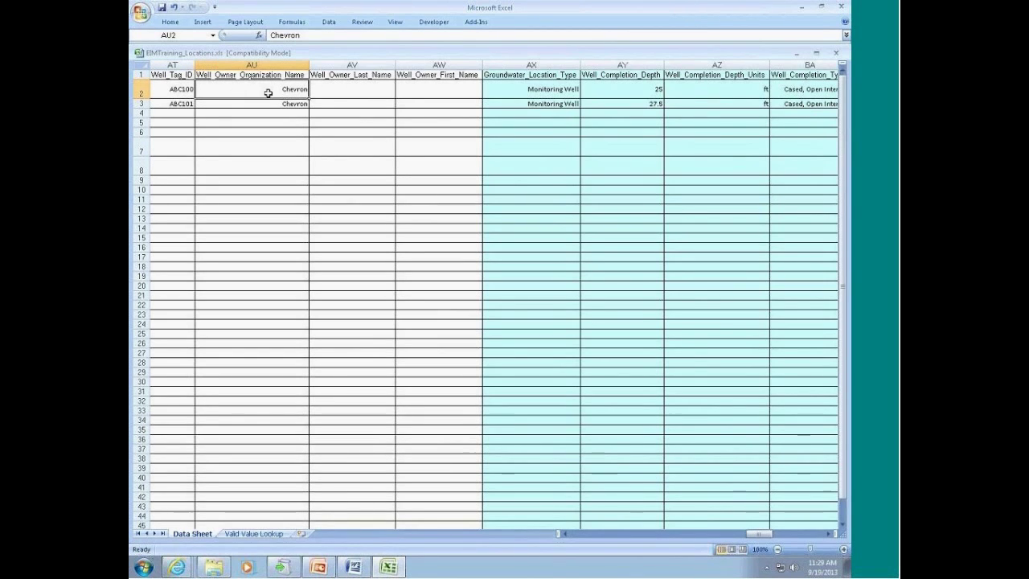
{"action": "left_click", "coordinate": [326, 89]}
{"action": "left_click", "coordinate": [421, 87]}
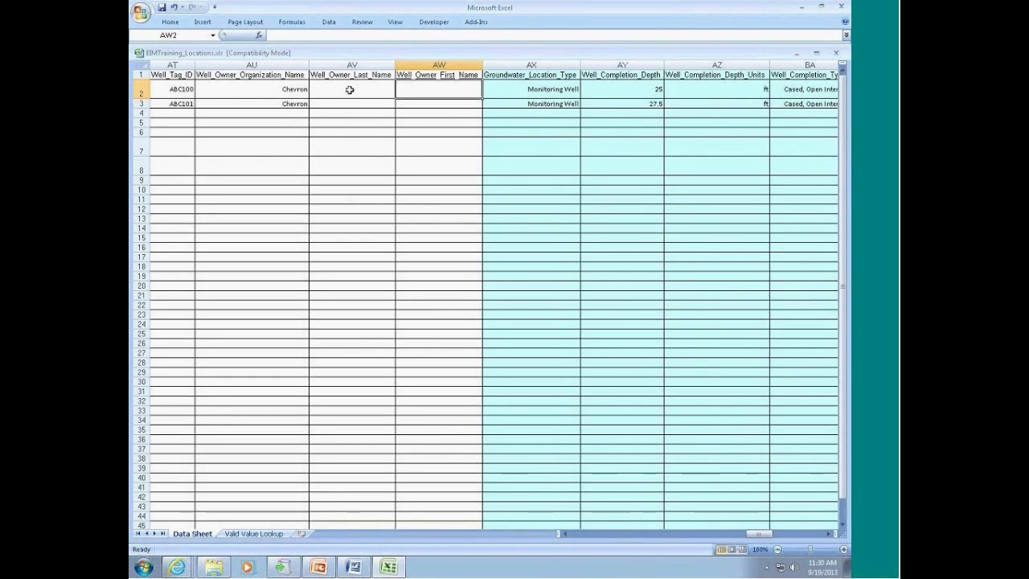
Examine the Groundwater_Location_Type column and the Well_Completion columns for depth, depth units and type in row 2
{"action": "left_click_drag", "start_coordinate": [756, 535], "coordinate": [773, 537]}
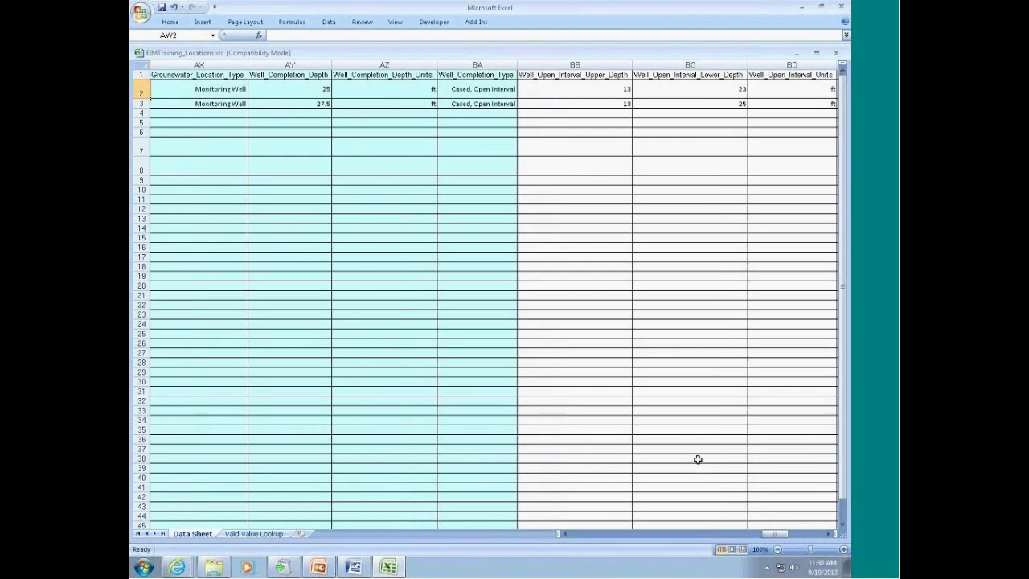
{"action": "left_click", "coordinate": [197, 93]}
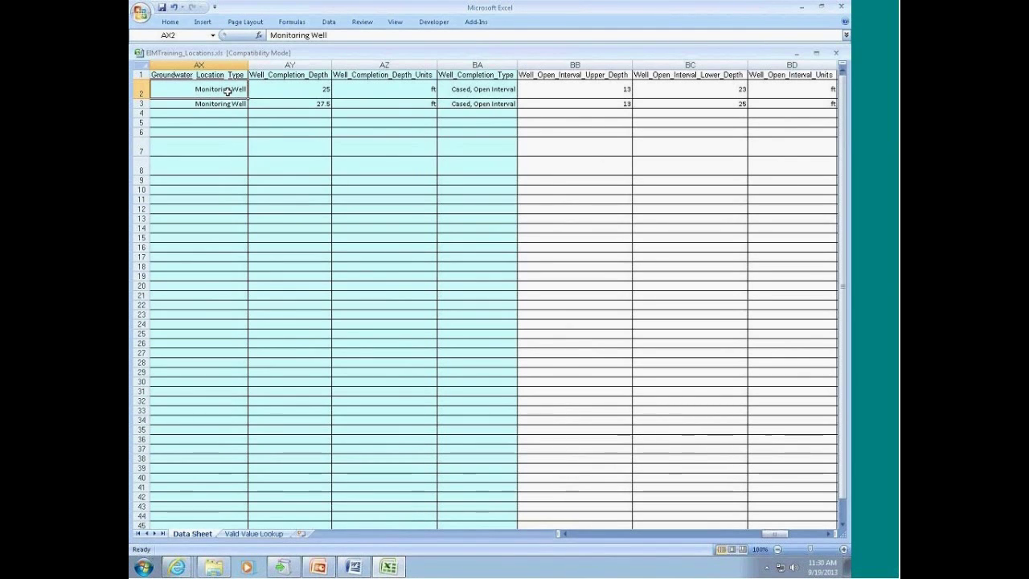
{"action": "left_click", "coordinate": [298, 92]}
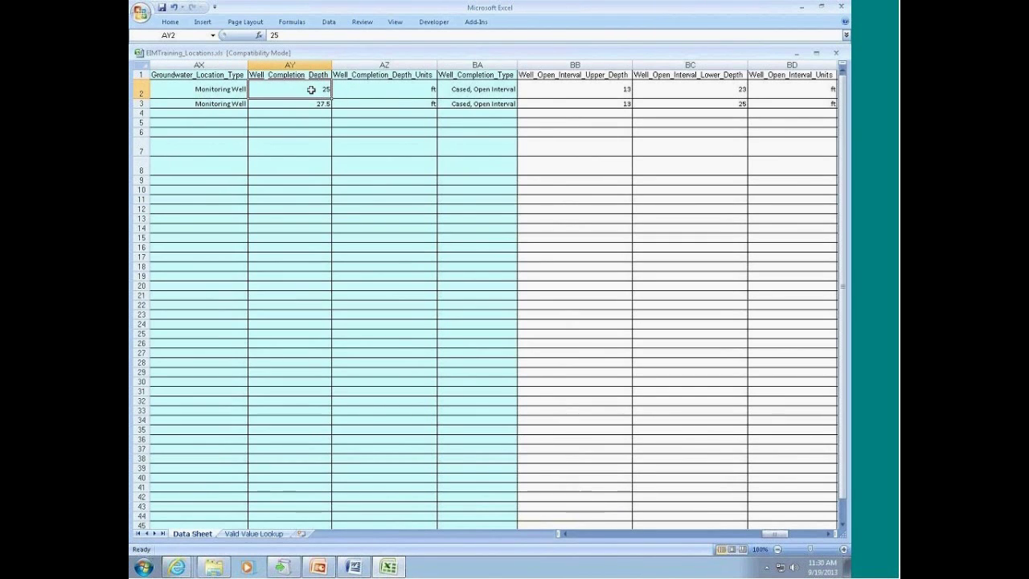
{"action": "left_click", "coordinate": [361, 87]}
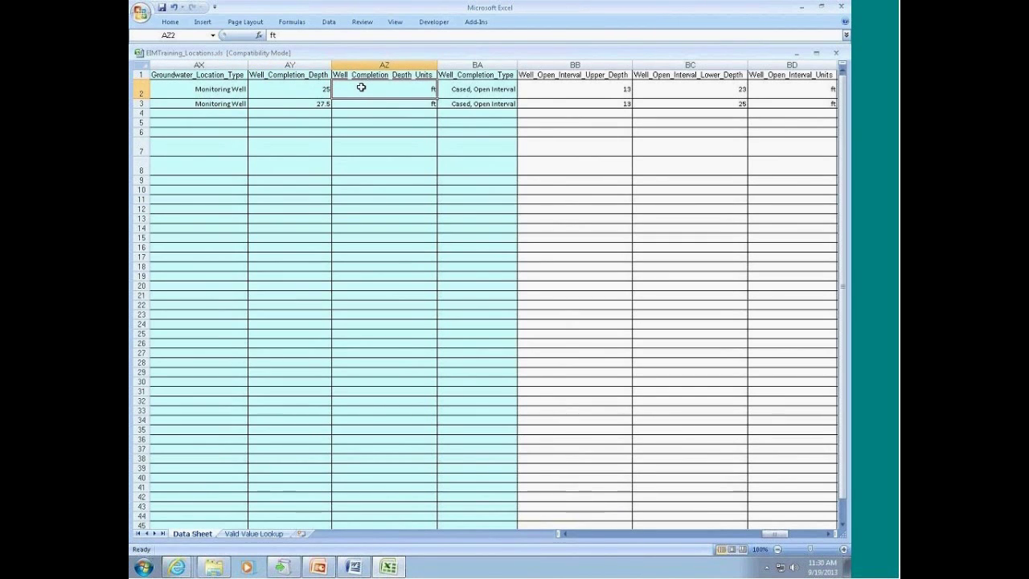
{"action": "left_click", "coordinate": [483, 92]}
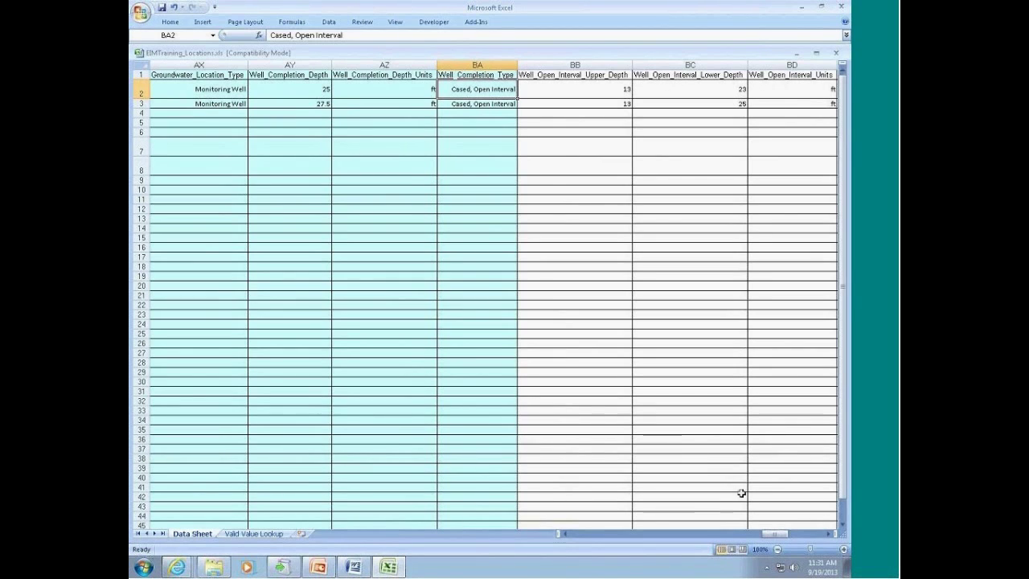
Examine the well casing and construction columns from Well_Maximum_Casing_Diameter through Well_Construction_Comment, using the entries in row 2
{"action": "left_click", "coordinate": [827, 534]}
{"action": "left_click", "coordinate": [827, 534]}
{"action": "left_click", "coordinate": [827, 534]}
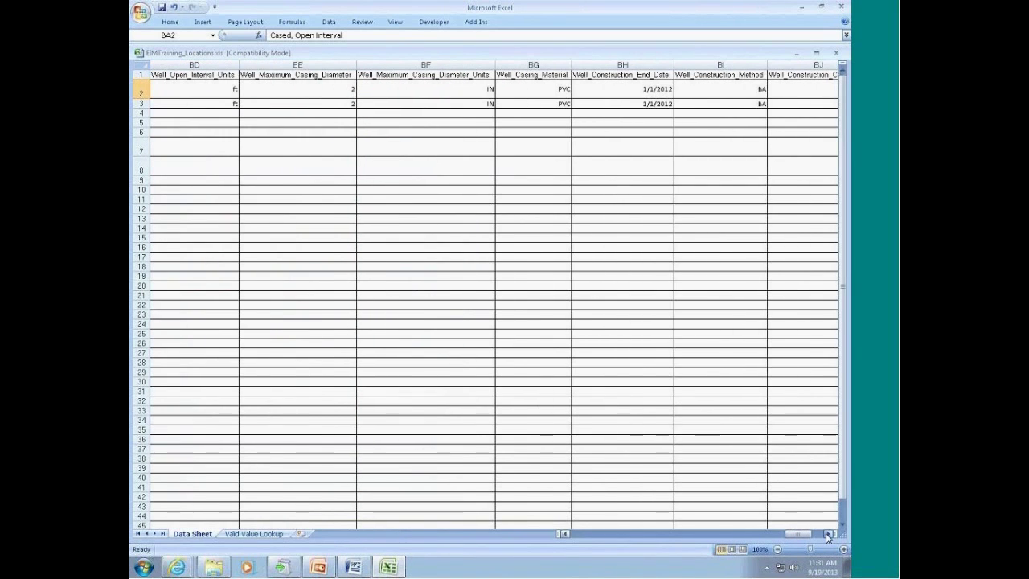
{"action": "left_click", "coordinate": [827, 534]}
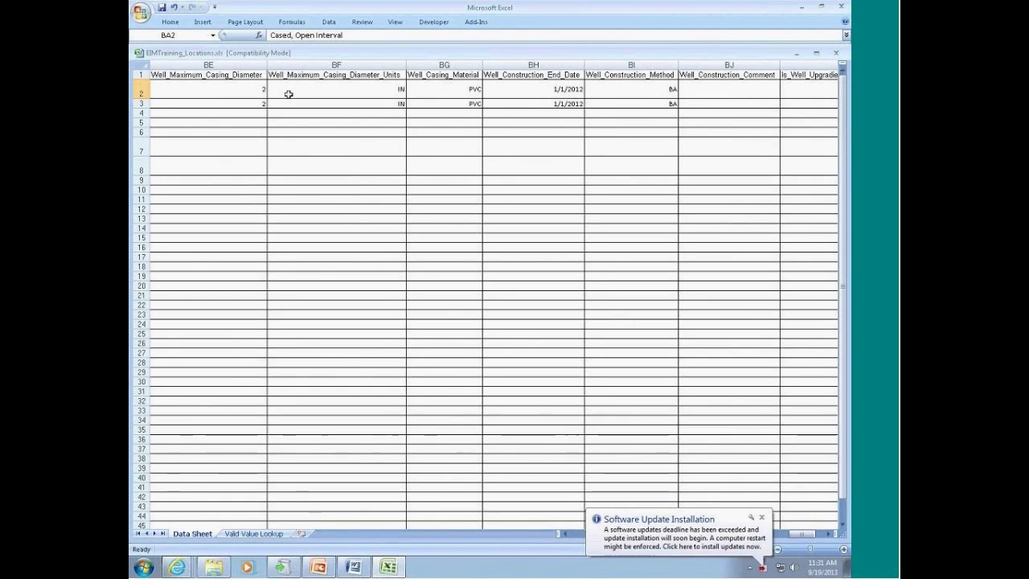
{"action": "left_click", "coordinate": [432, 92]}
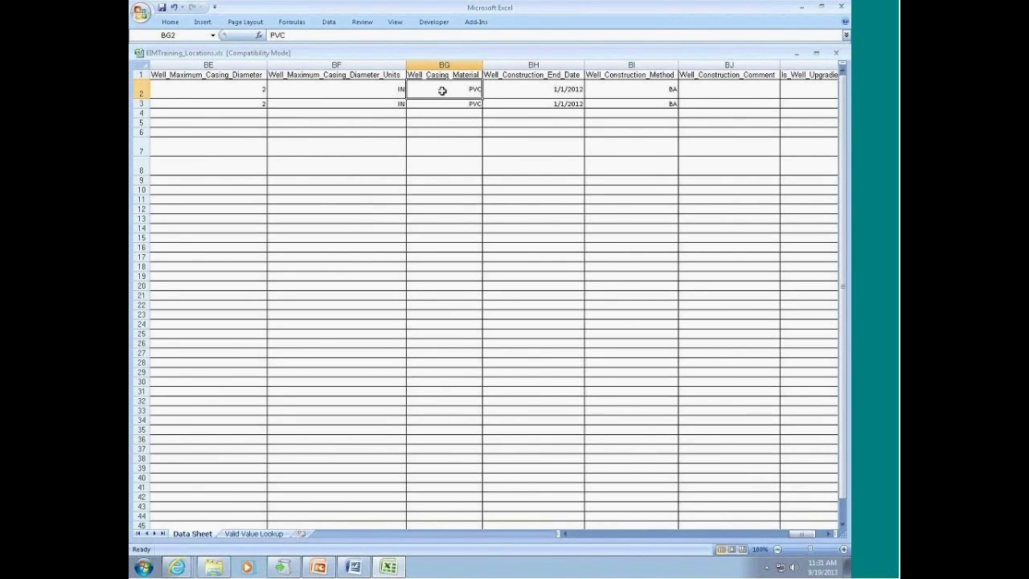
{"action": "left_click", "coordinate": [527, 90]}
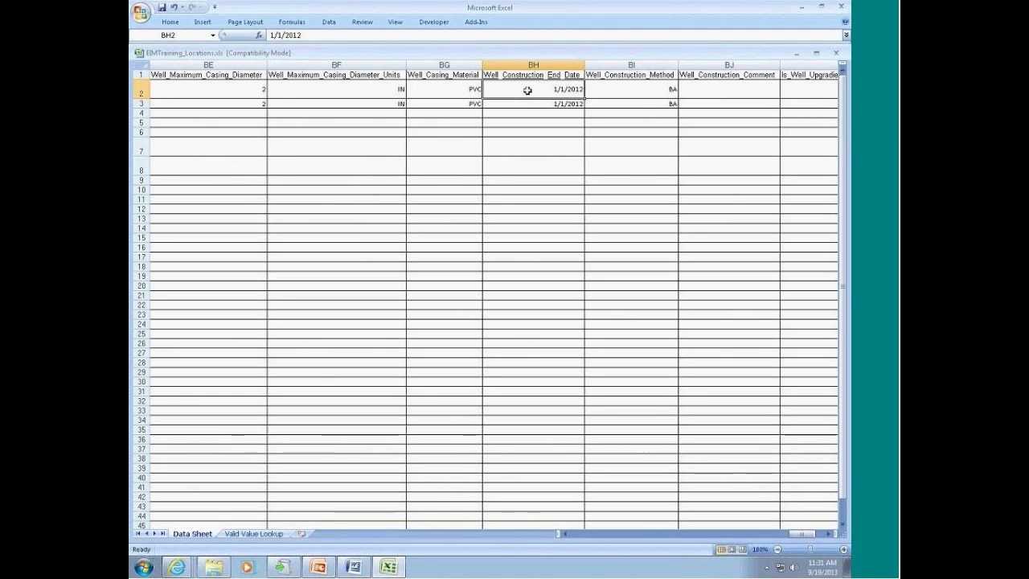
{"action": "left_click", "coordinate": [614, 91]}
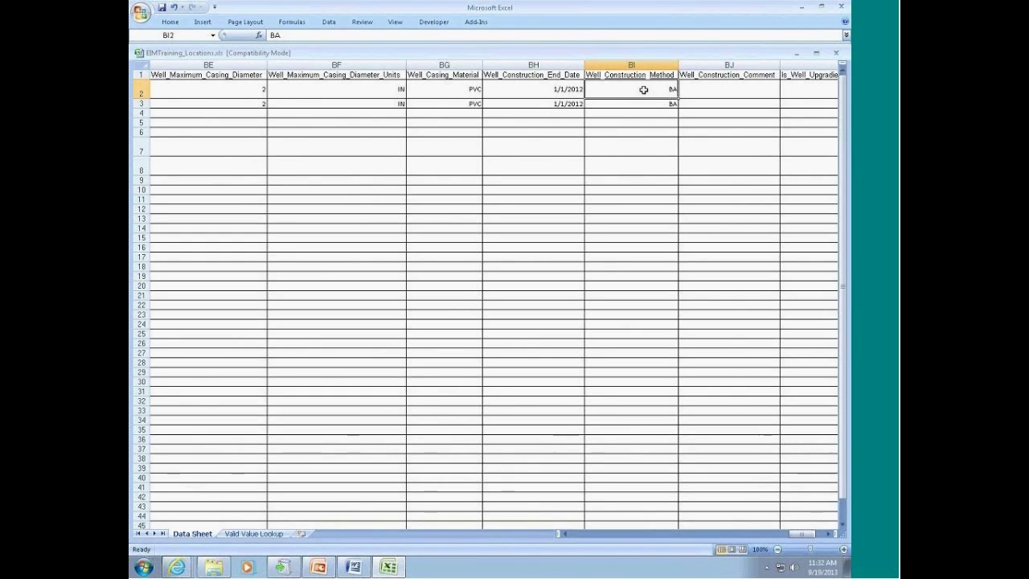
{"action": "left_click", "coordinate": [722, 89]}
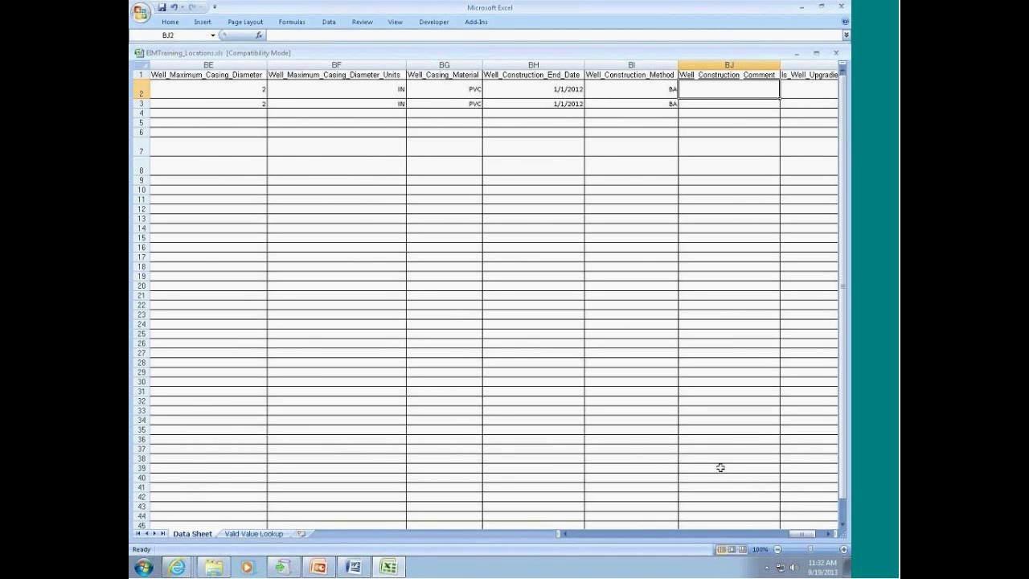
Examine the final well columns Is_Well_Upgradient_Of_A_FacilitySite, Aquifier_Test_Conducted and Naturally_Flowing_Well
{"action": "left_click_drag", "start_coordinate": [798, 533], "coordinate": [804, 534]}
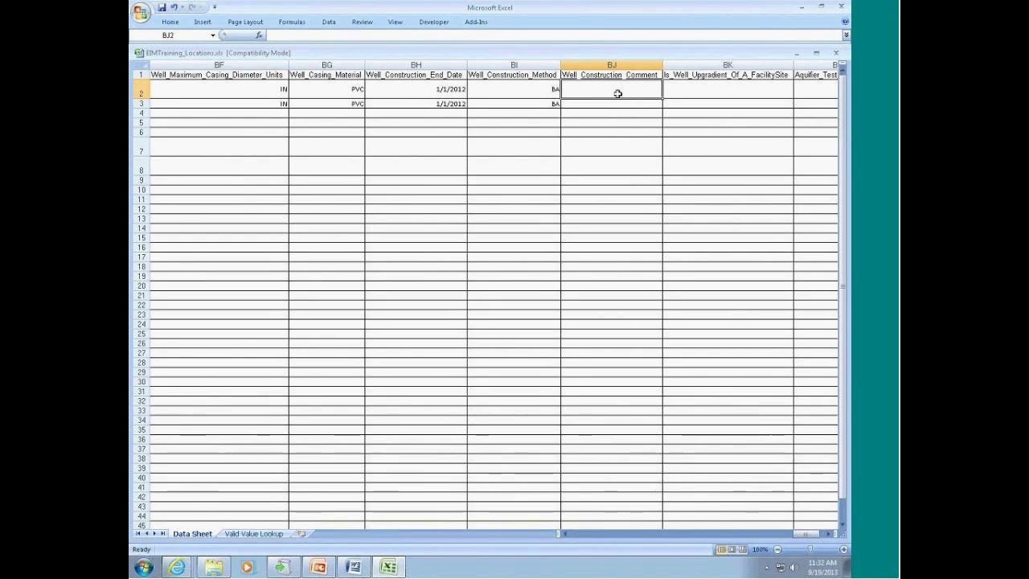
{"action": "left_click", "coordinate": [828, 532]}
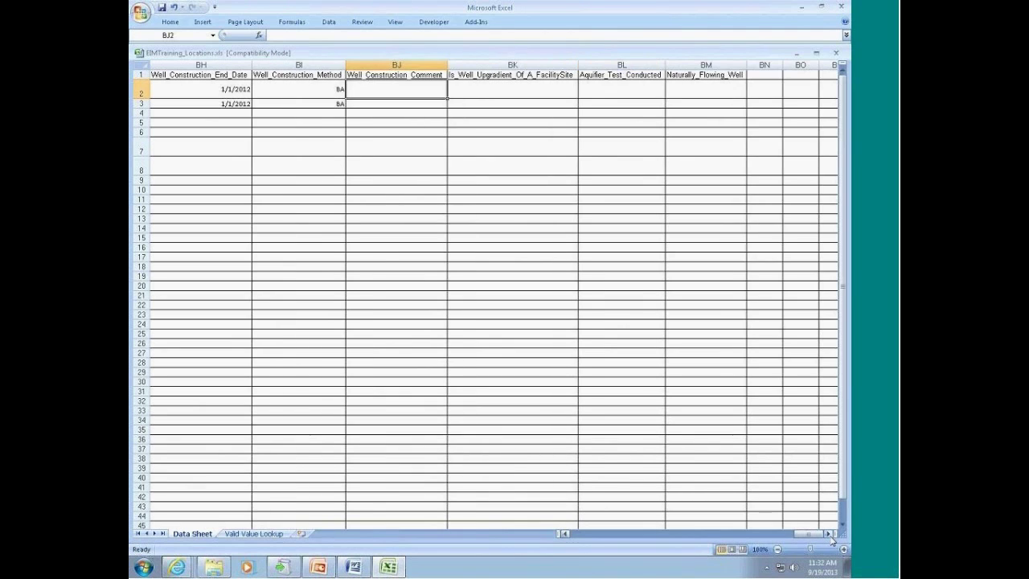
{"action": "left_click", "coordinate": [528, 76]}
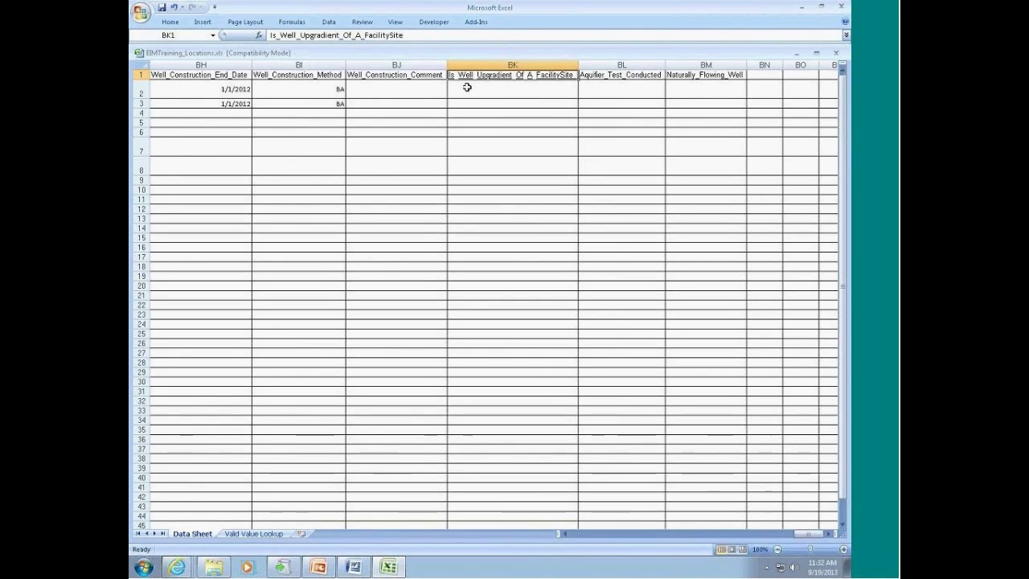
{"action": "left_click", "coordinate": [519, 87]}
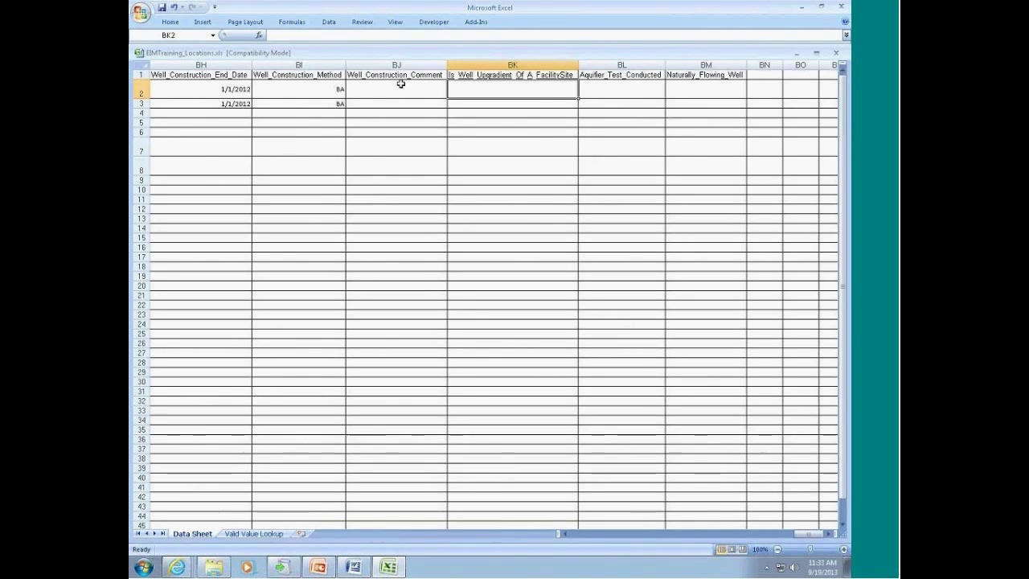
{"action": "key", "text": "Tab"}
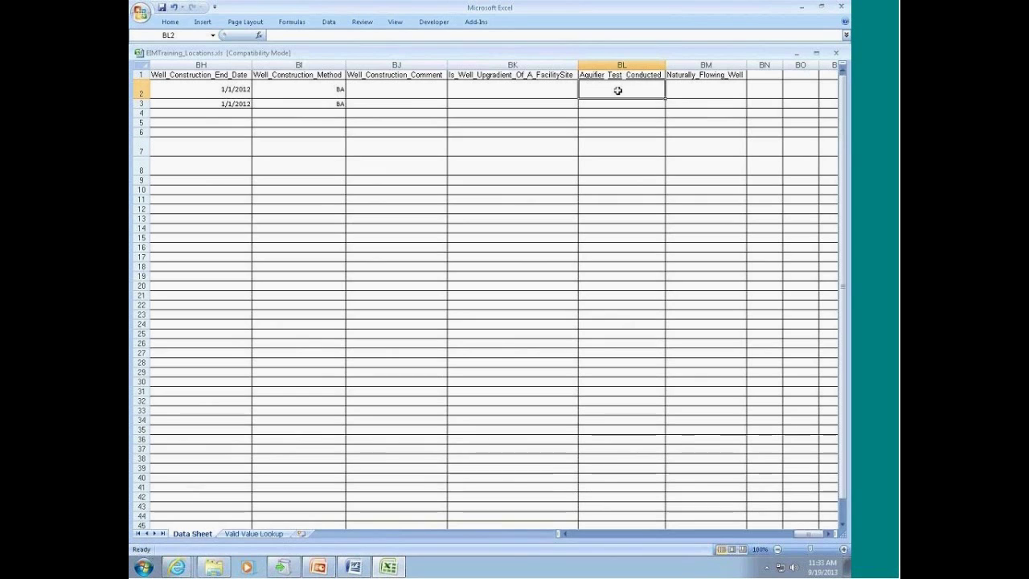
{"action": "left_click", "coordinate": [698, 92]}
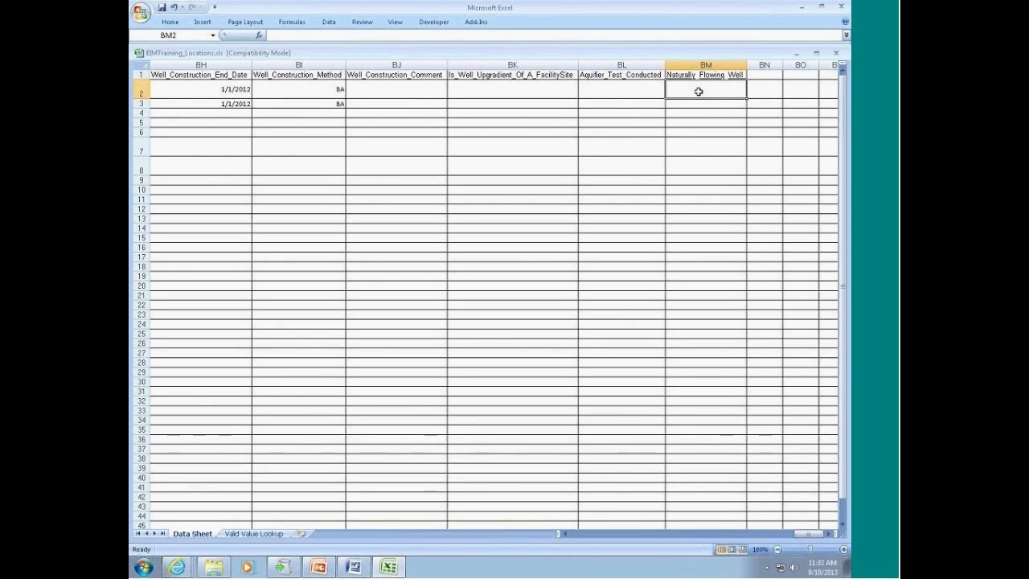